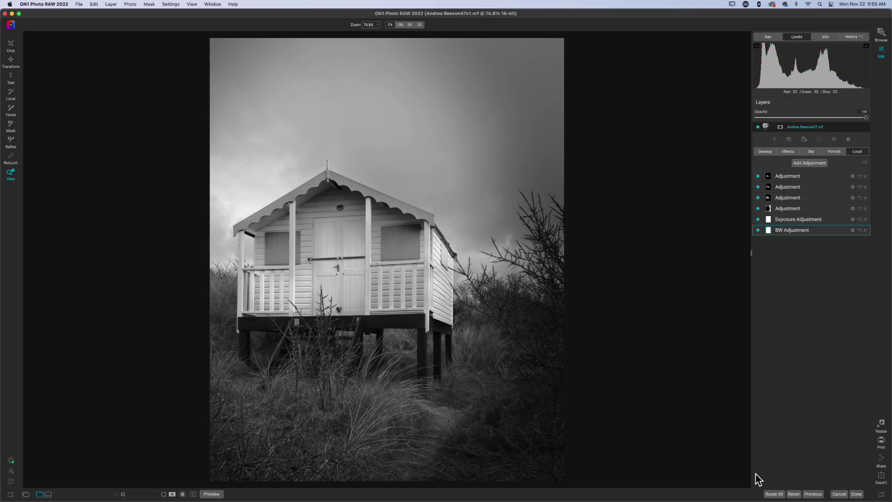
# Step: Reset all edits and local adjustments on the beach hut photo
pyautogui.click(772, 493)
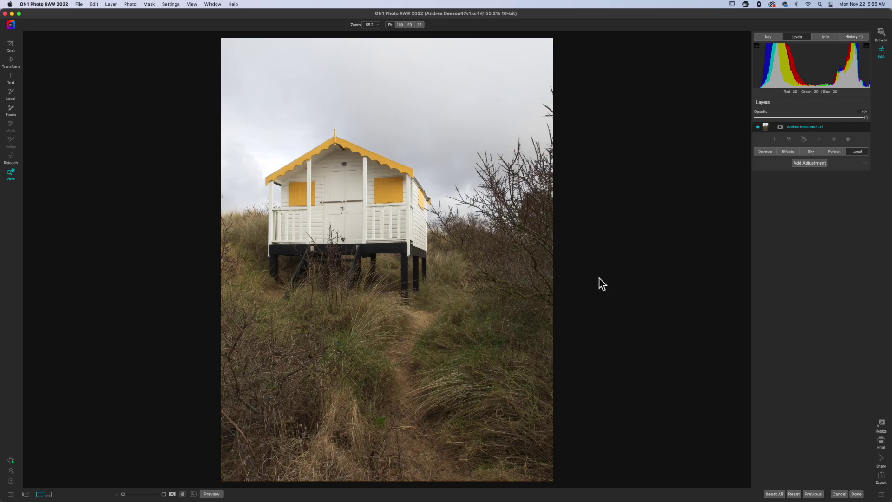
# Step: Crop to 4x5 by raising the bottom edge and repositioning the hut within the frame
pyautogui.press('c')
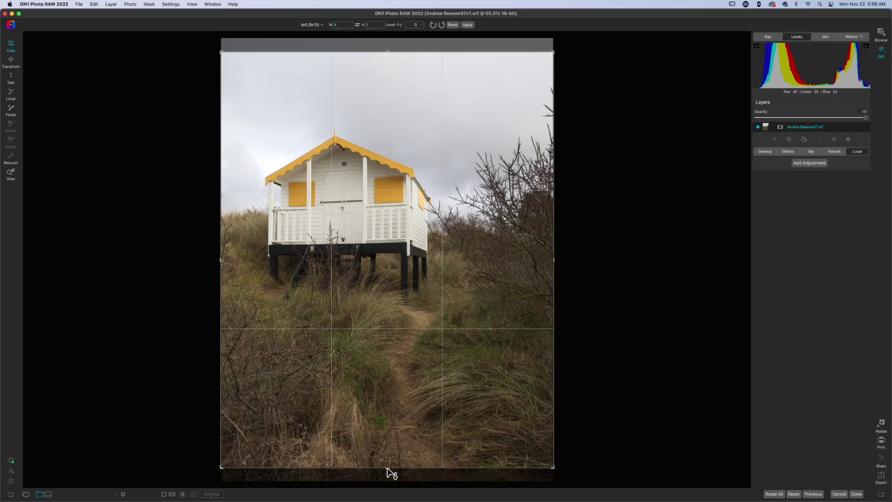
pyautogui.moveTo(388, 469); pyautogui.dragTo(387, 420)
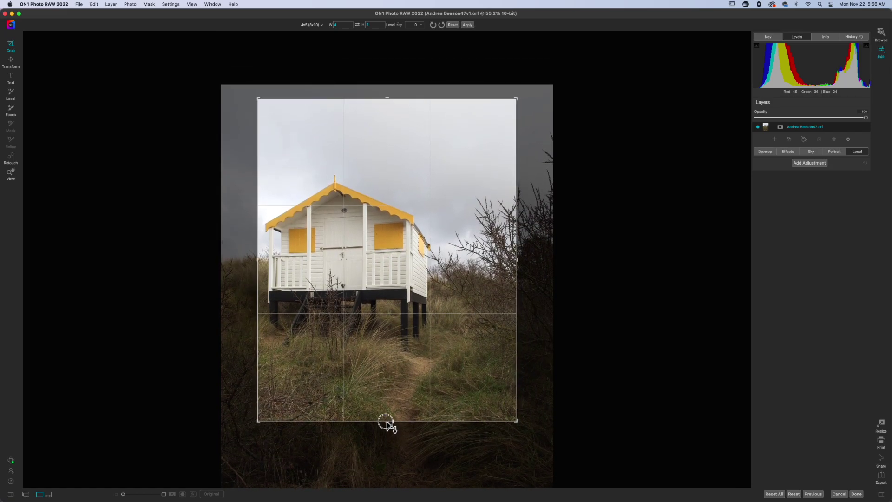
pyautogui.moveTo(445, 316); pyautogui.dragTo(460, 307)
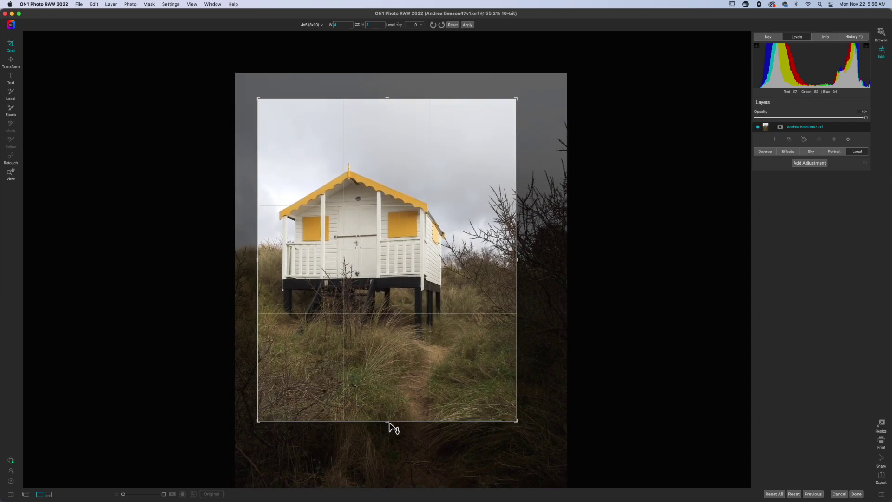
pyautogui.moveTo(388, 420); pyautogui.dragTo(388, 406)
pyautogui.moveTo(412, 327); pyautogui.dragTo(423, 324)
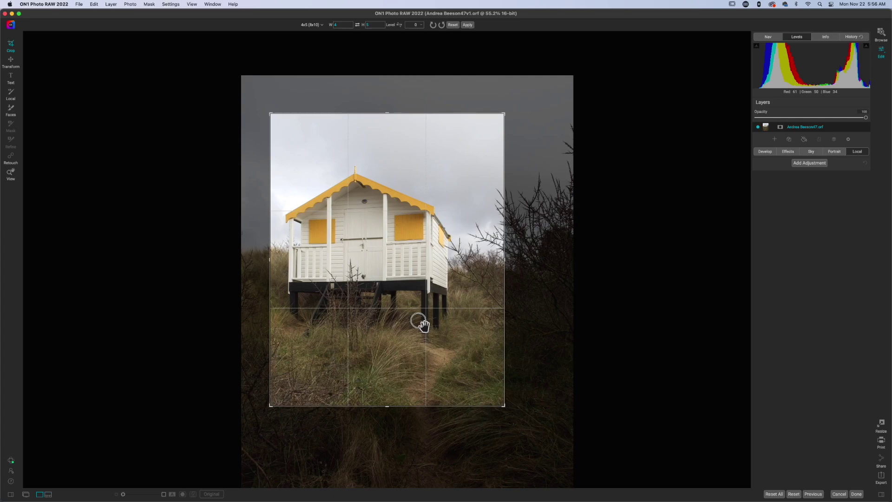
pyautogui.moveTo(411, 329); pyautogui.dragTo(412, 350)
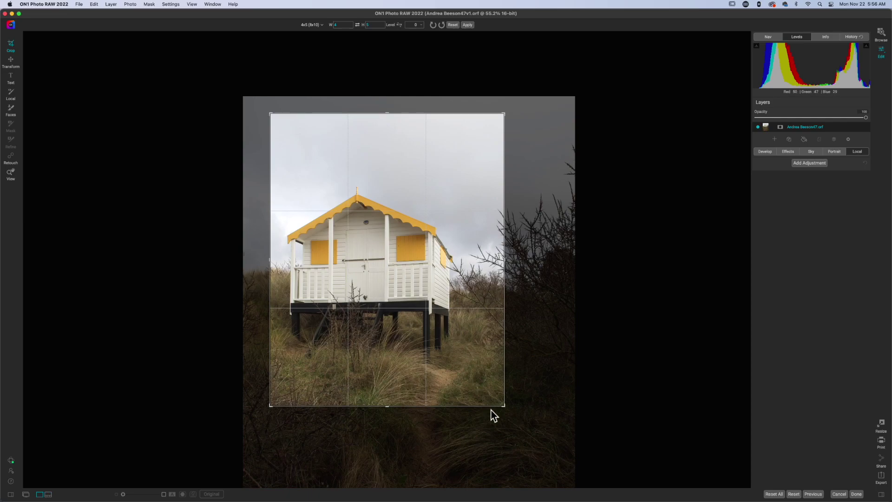
# Step: Raise the crop's bottom edge again, nudge the photo up and right, and apply the crop
pyautogui.click(385, 407)
pyautogui.moveTo(385, 407); pyautogui.dragTo(391, 395)
pyautogui.moveTo(409, 348); pyautogui.dragTo(425, 319)
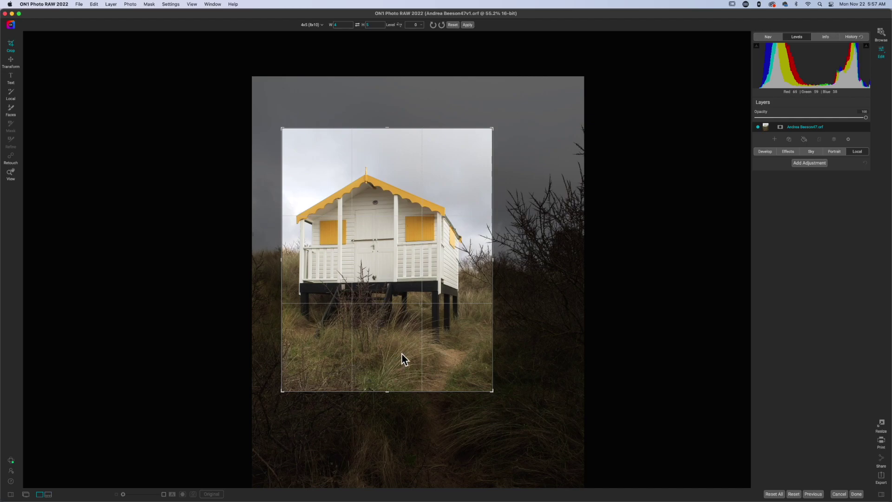
pyautogui.moveTo(392, 341); pyautogui.dragTo(397, 333)
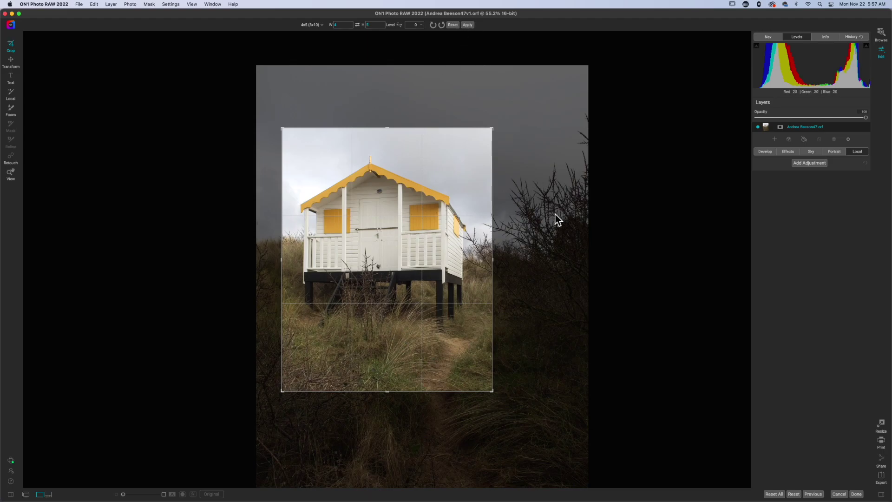
pyautogui.press('Return')
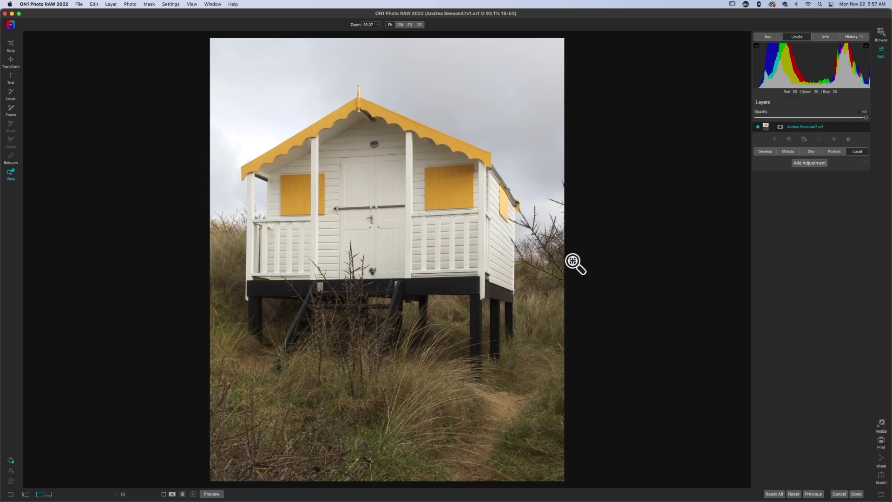
# Step: Add a local adjustment layer and rename it 'BW Adjustment'
pyautogui.click(809, 163)
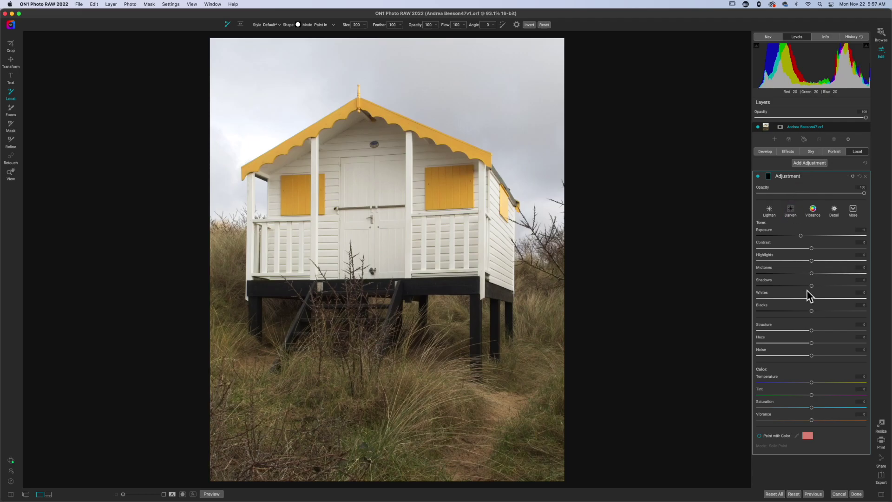
pyautogui.doubleClick(790, 176)
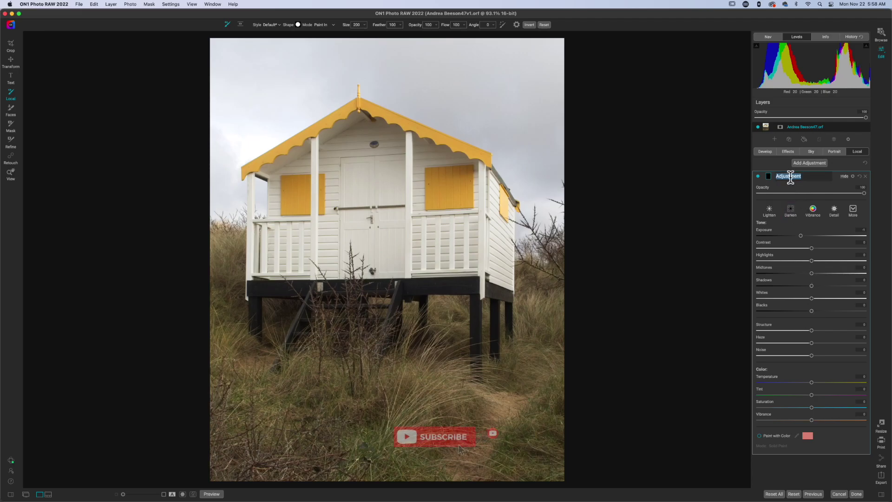
pyautogui.write('BW Ad')
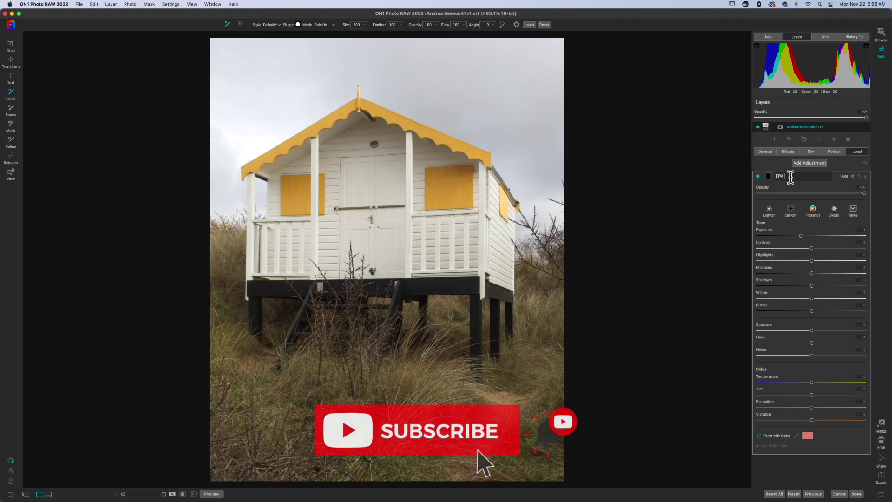
pyautogui.write('justment')
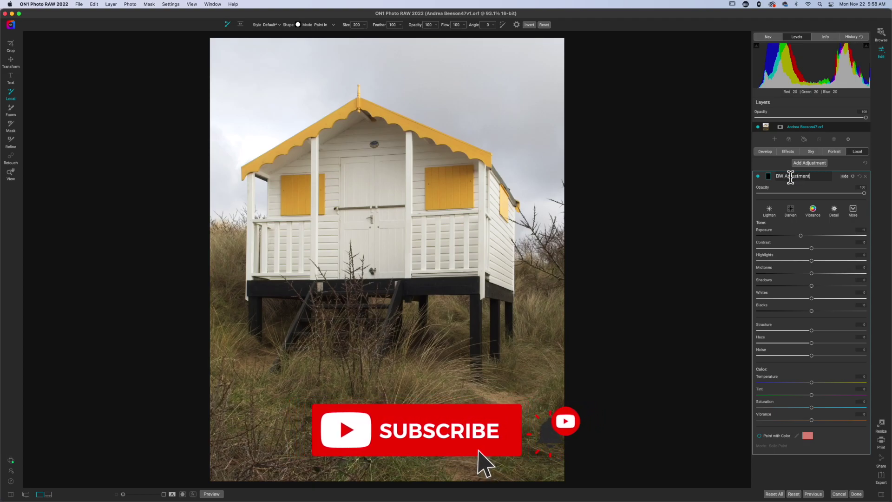
pyautogui.press('Return')
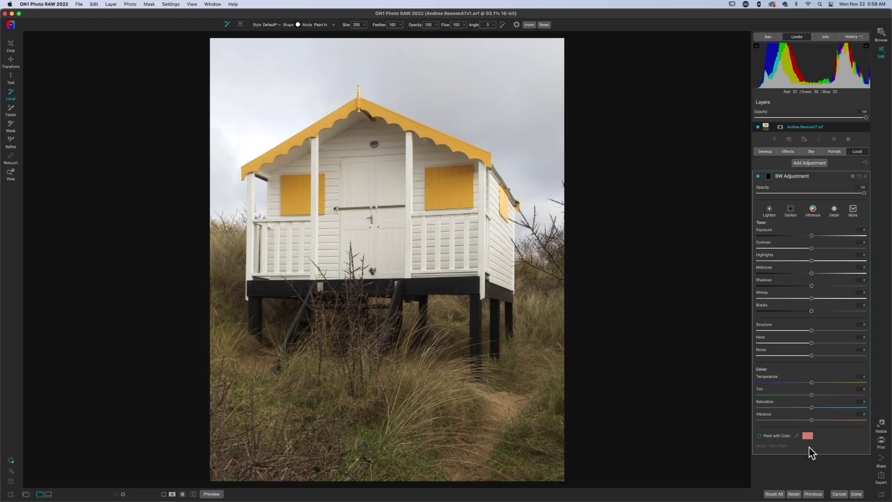
# Step: Set BW Adjustment Saturation to -100 and invert its mask to cover the whole photo
pyautogui.moveTo(810, 411); pyautogui.dragTo(738, 415)
pyautogui.click(768, 176)
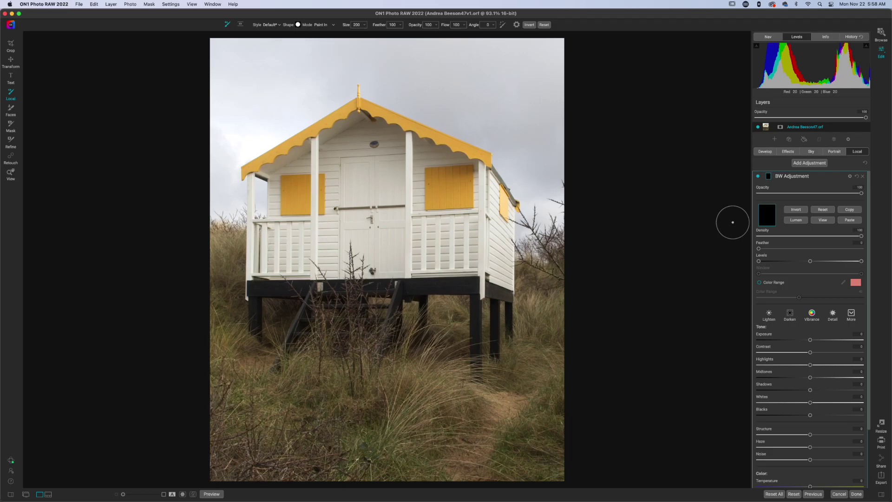
pyautogui.press('super+i')
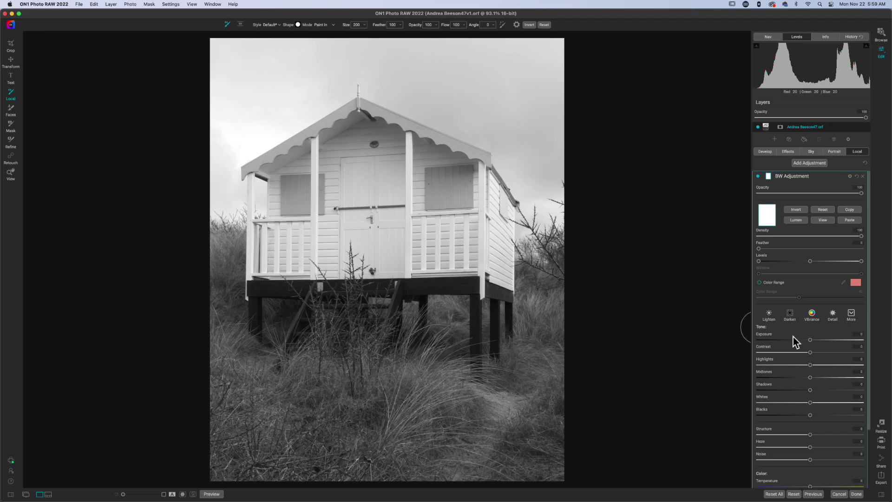
# Step: Adjust exposure, set contrast to 27 and blacks to -13 on the BW Adjustment
pyautogui.scroll(-2, 793, 336)
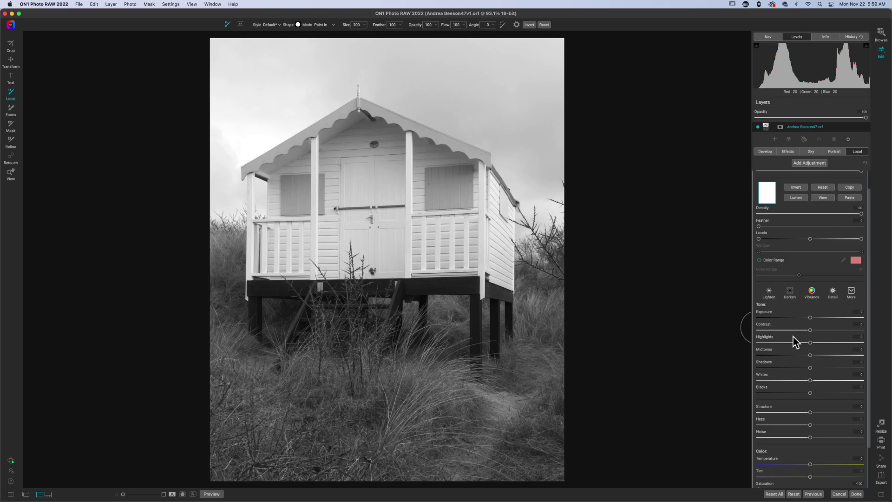
pyautogui.scroll(-2, 793, 340)
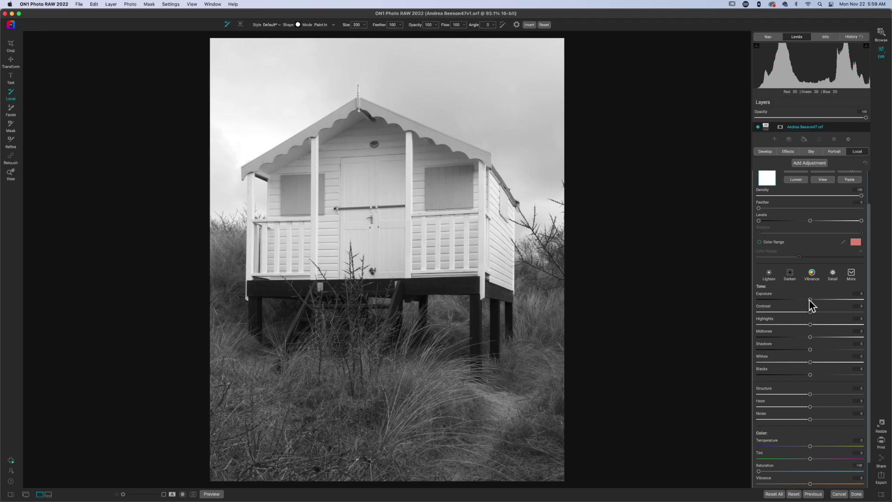
pyautogui.moveTo(810, 300); pyautogui.dragTo(805, 301)
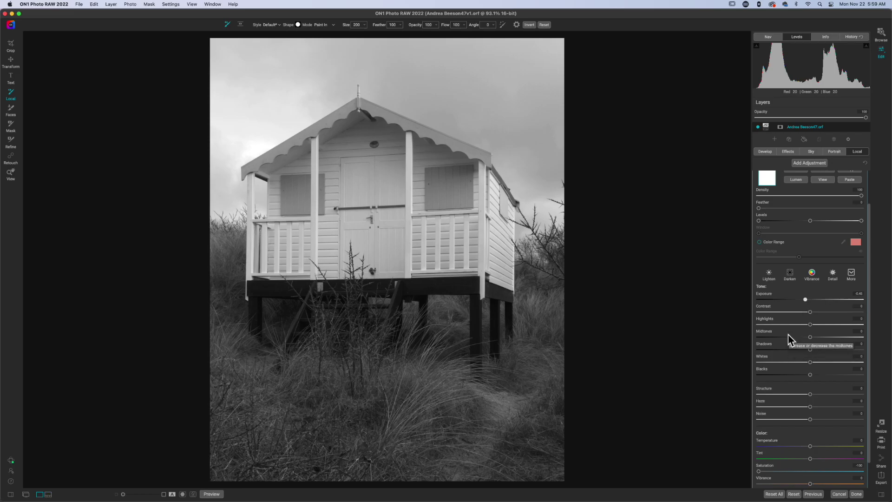
pyautogui.moveTo(810, 312); pyautogui.dragTo(823, 312)
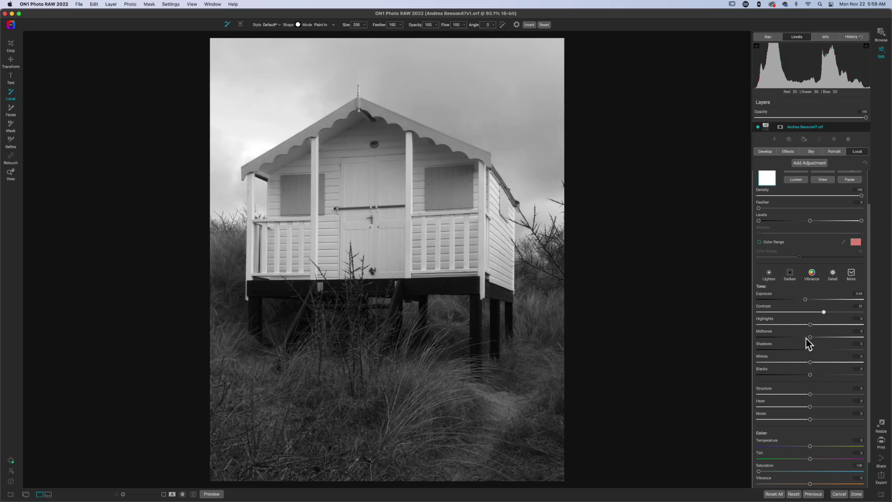
pyautogui.moveTo(810, 375); pyautogui.dragTo(804, 377)
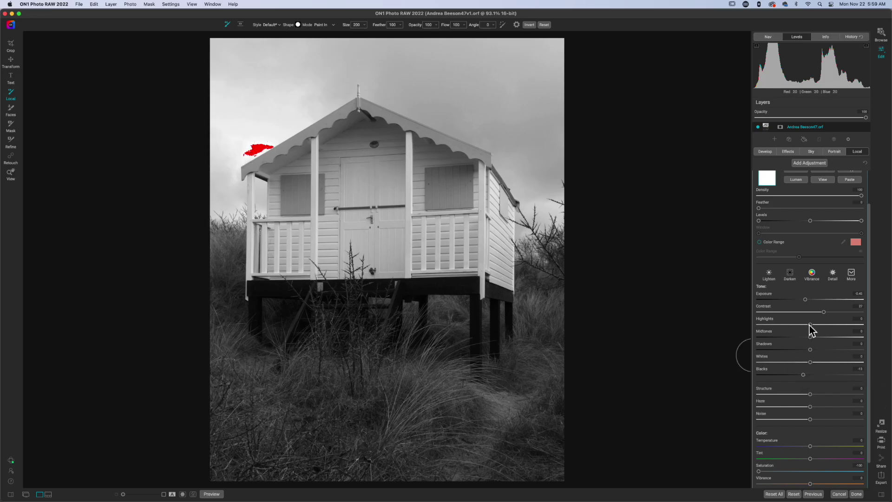
# Step: Lower highlights and midtones, lift shadows slightly, and darken the blacks further
pyautogui.moveTo(810, 325); pyautogui.dragTo(802, 327)
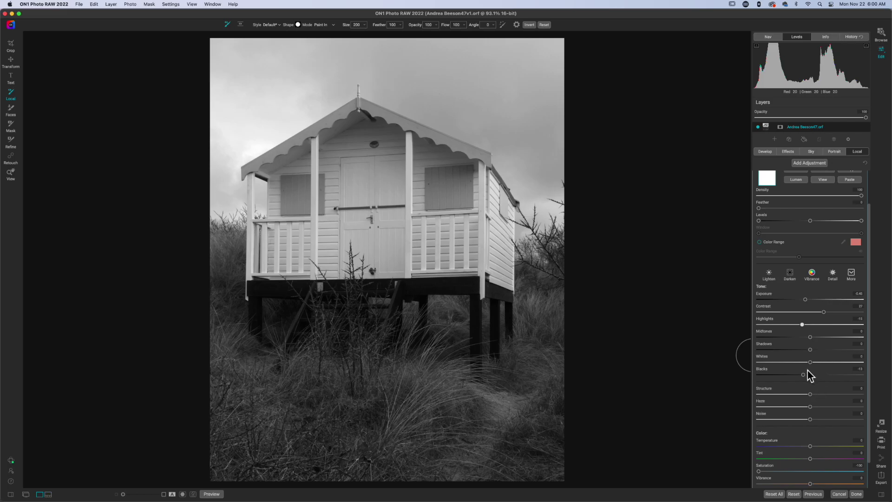
pyautogui.moveTo(810, 351); pyautogui.dragTo(816, 351)
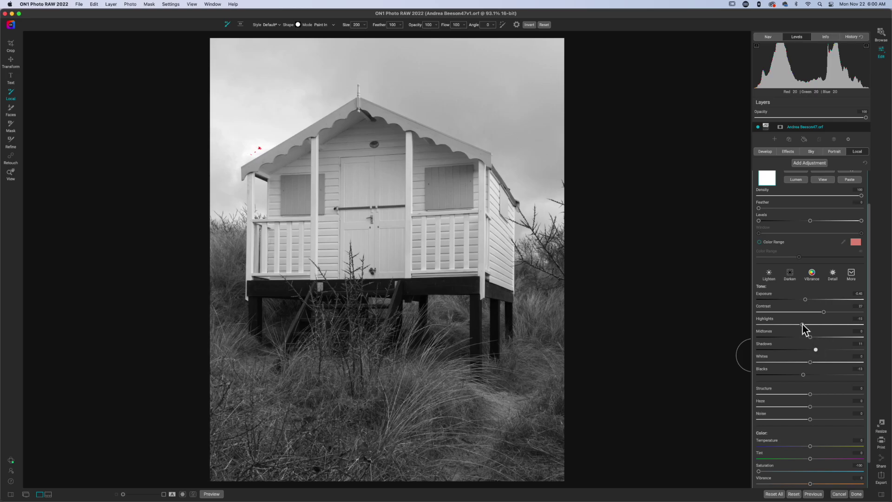
pyautogui.moveTo(802, 324); pyautogui.dragTo(795, 325)
pyautogui.moveTo(804, 375); pyautogui.dragTo(797, 377)
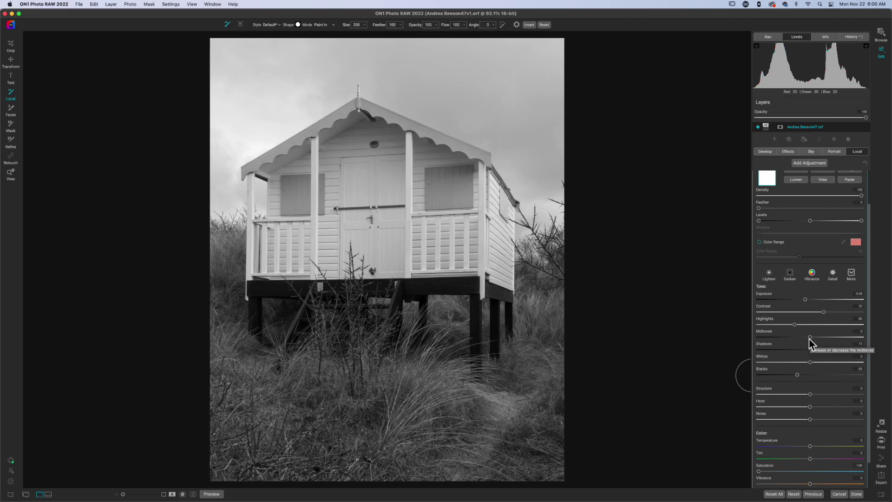
pyautogui.moveTo(809, 338)
pyautogui.mouseDown()
pyautogui.moveTo(788, 340)
pyautogui.moveTo(826, 340)
pyautogui.moveTo(797, 342)
pyautogui.mouseUp()
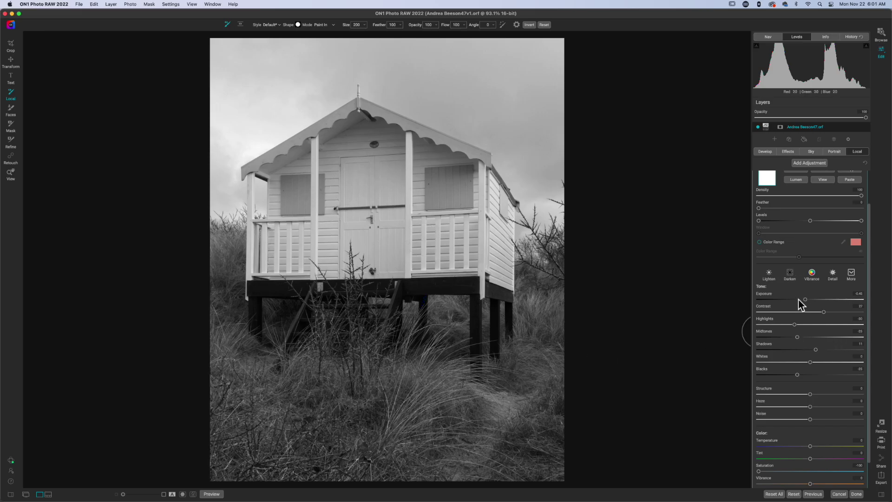
# Step: Toggle the BW Adjustment off and on to compare, then collapse its settings
pyautogui.scroll(2, 798, 300)
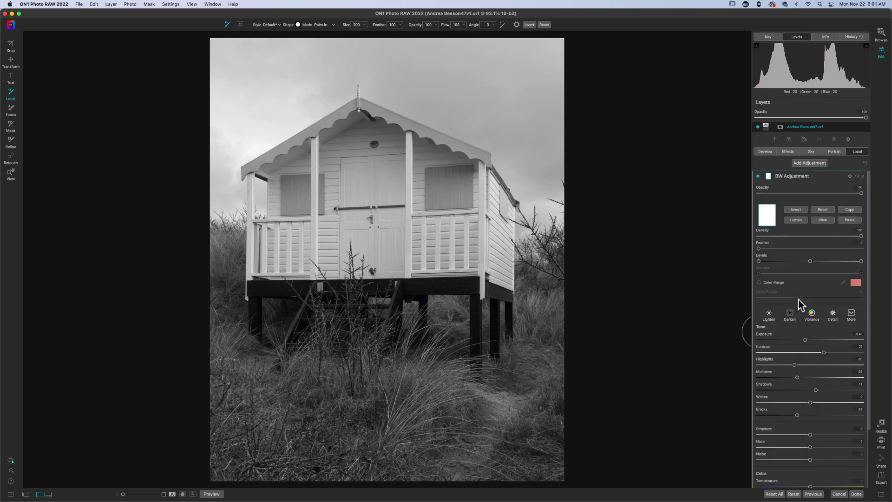
pyautogui.click(758, 176)
pyautogui.click(758, 176)
pyautogui.click(822, 178)
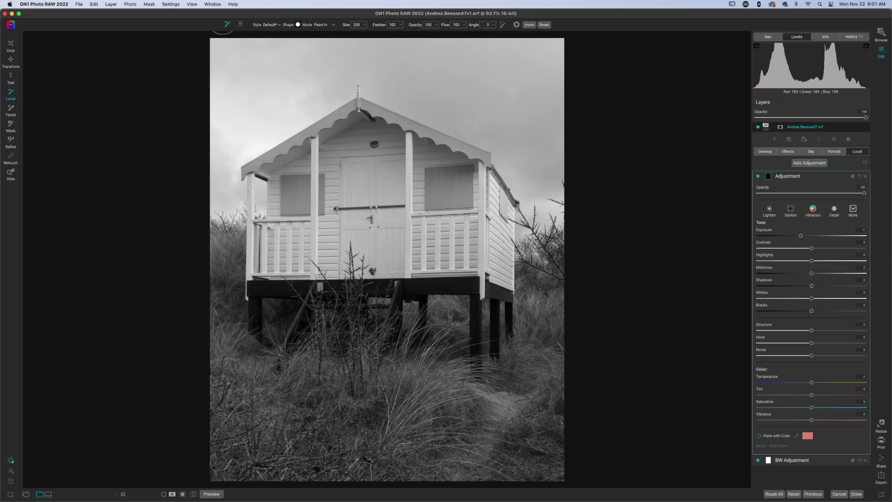
# Step: Add a centred elliptical gradient over the hut, squashed vertically with a wider feather
pyautogui.click(241, 24)
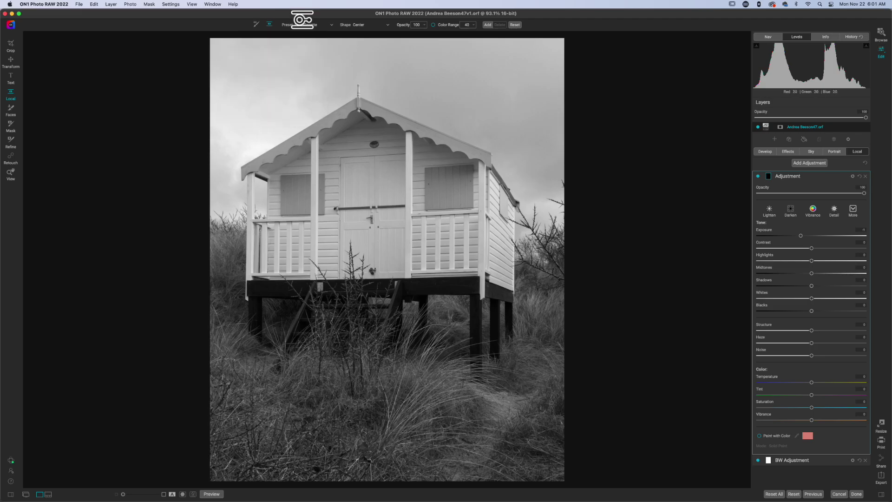
pyautogui.click(369, 230)
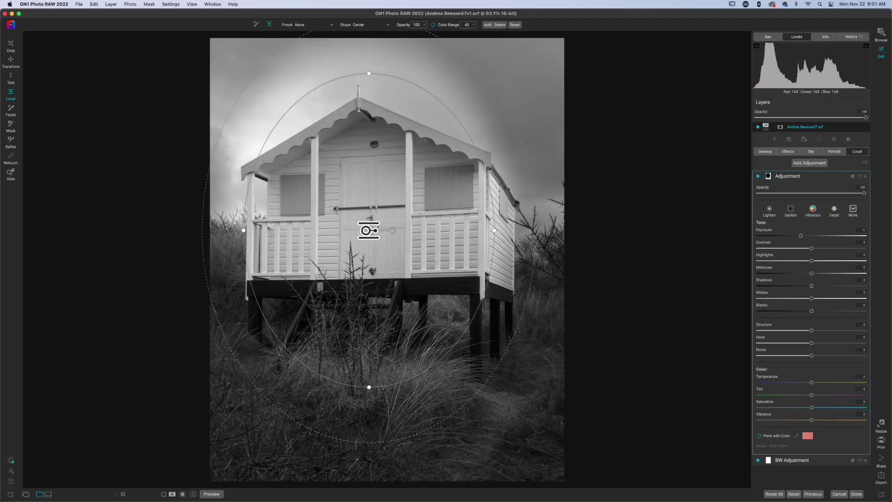
pyautogui.moveTo(369, 376); pyautogui.dragTo(369, 317)
pyautogui.moveTo(405, 386); pyautogui.dragTo(440, 449)
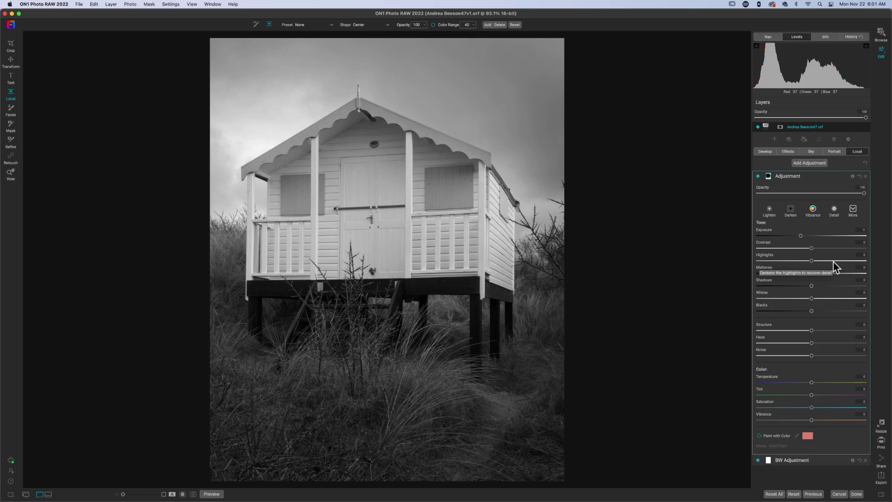
# Step: Rename the new adjustment 'Vin' and lower its Structure to -11
pyautogui.doubleClick(786, 178)
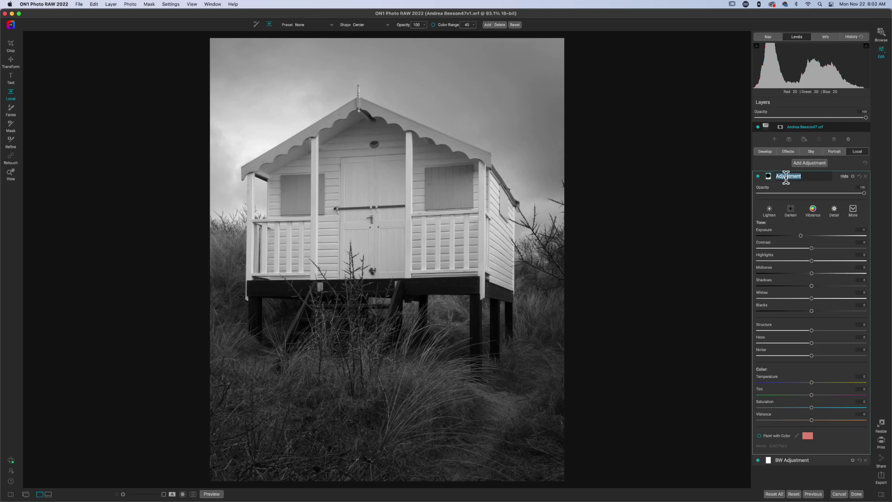
pyautogui.write('C')
pyautogui.press('BackSpace')
pyautogui.write('Vin')
pyautogui.press('Return')
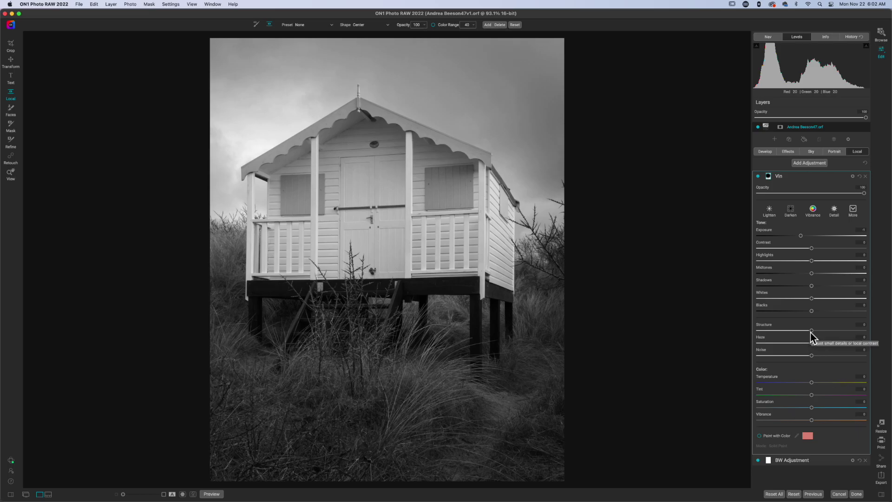
pyautogui.moveTo(811, 331); pyautogui.dragTo(799, 332)
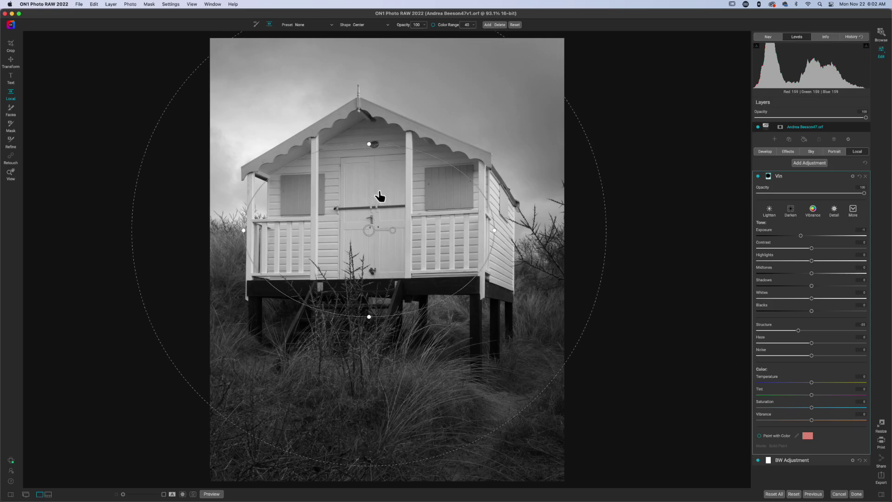
# Step: Enlarge the Vin ellipse upward, shift it up-left over the hut, preview its mask, and collapse Vin
pyautogui.moveTo(368, 144); pyautogui.dragTo(369, 121)
pyautogui.moveTo(369, 231); pyautogui.dragTo(363, 217)
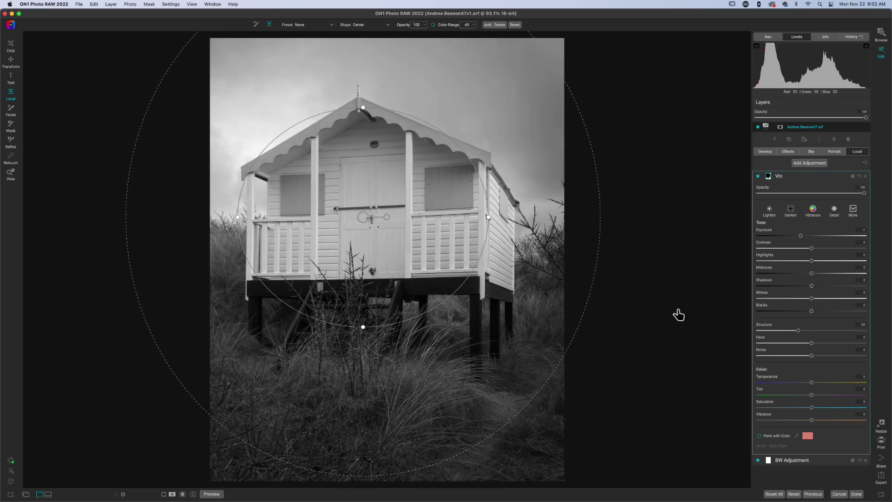
pyautogui.press('super+m')
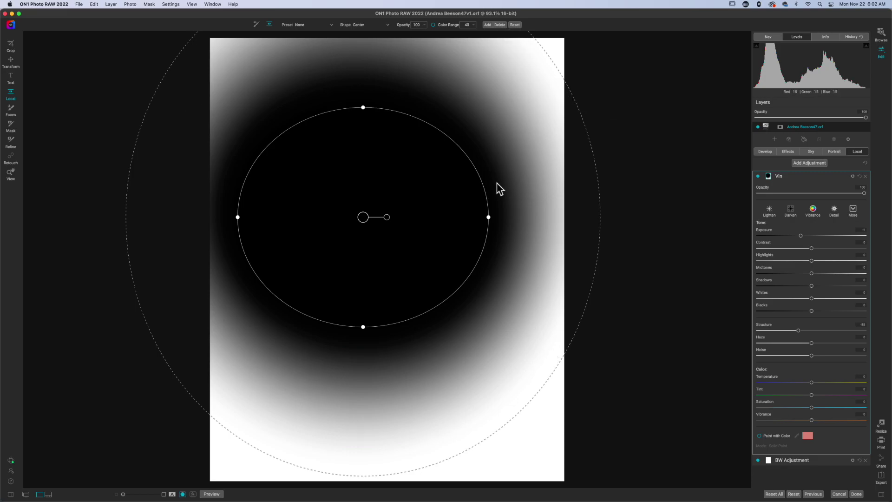
pyautogui.press('super+m')
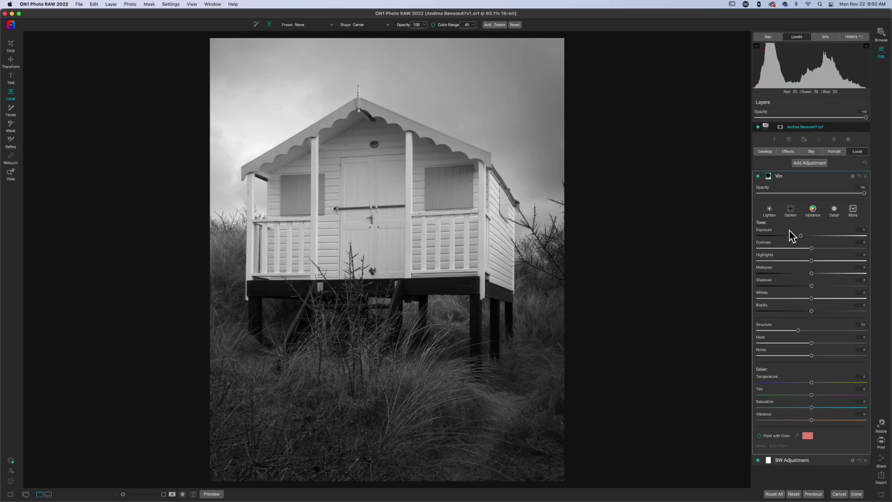
pyautogui.moveTo(258, 145)
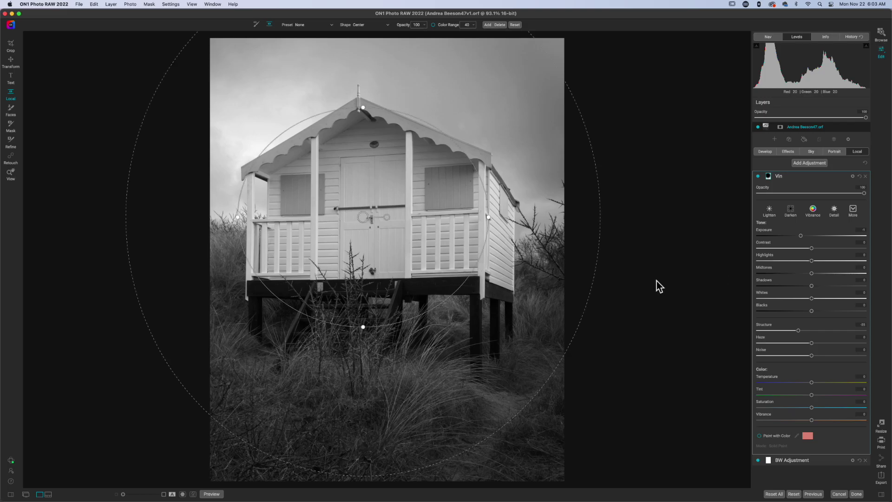
pyautogui.click(807, 177)
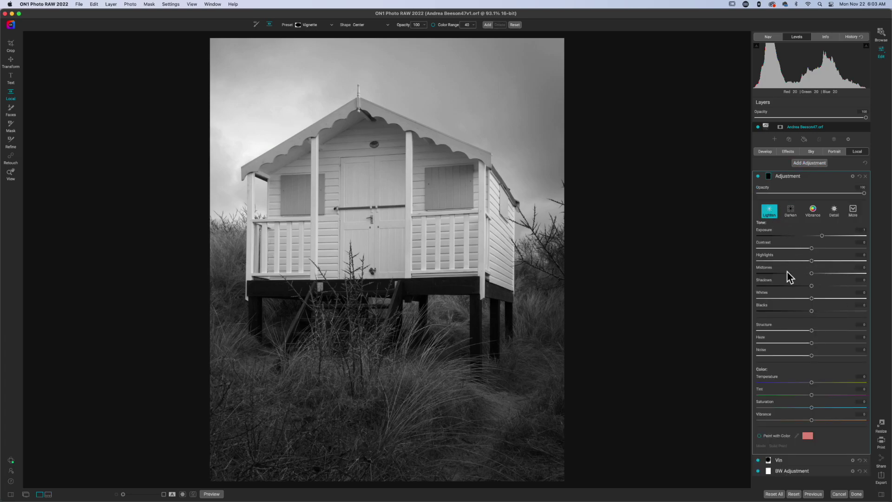
# Step: Name the Lighten adjustment 'Light Areas' with Structure 9, Shadows 5 and Exposure 0.7
pyautogui.doubleClick(787, 178)
pyautogui.write('Light Areas')
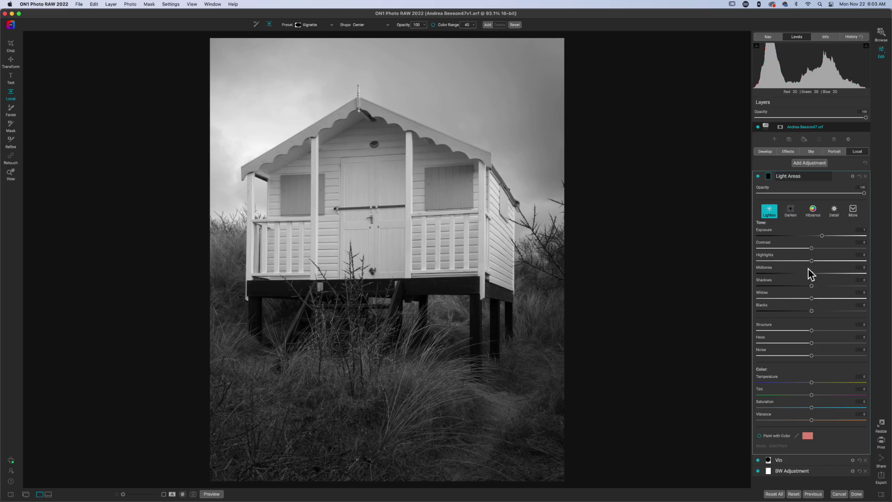
pyautogui.click(815, 331)
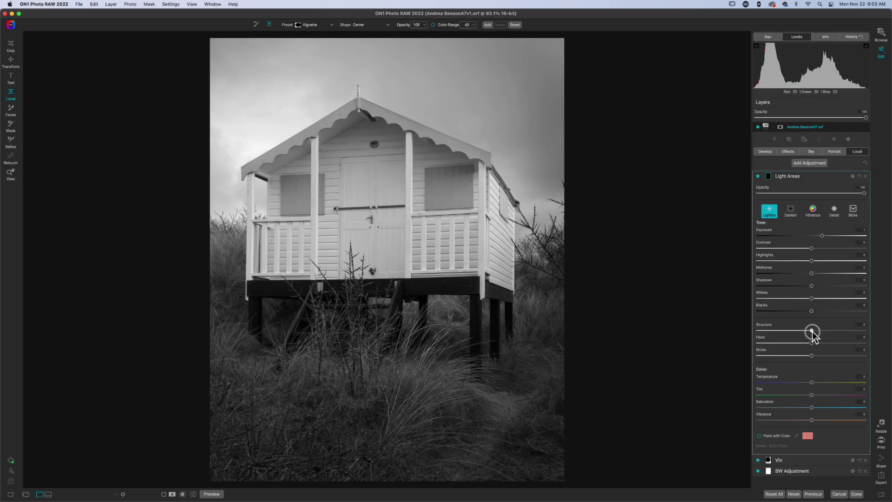
pyautogui.moveTo(814, 331); pyautogui.dragTo(817, 331)
pyautogui.moveTo(812, 285); pyautogui.dragTo(814, 286)
pyautogui.moveTo(821, 236); pyautogui.dragTo(817, 236)
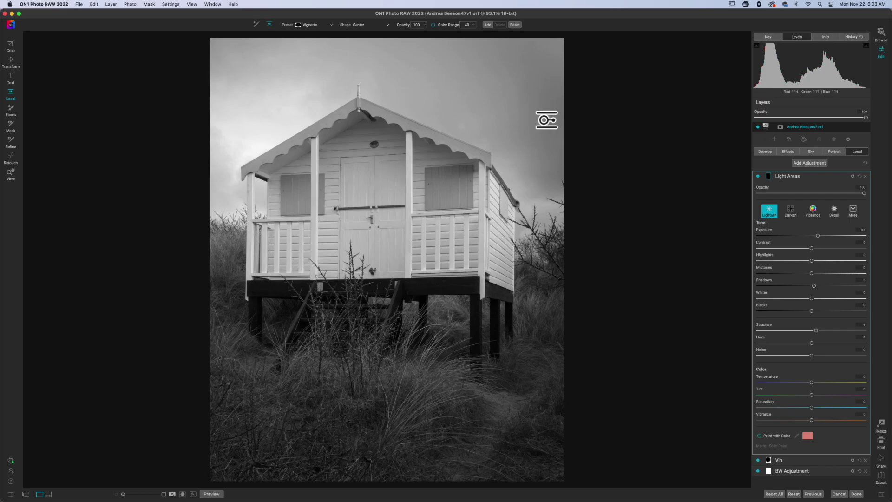
pyautogui.press('b')
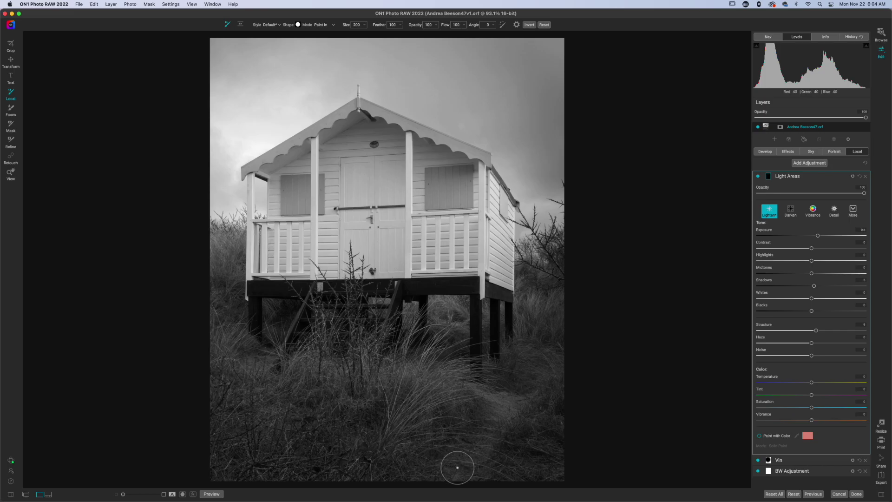
# Step: Brush Light Areas along the grass path with a larger brush at about 68 opacity, size 600
pyautogui.moveTo(464, 474)
pyautogui.mouseDown()
pyautogui.moveTo(506, 404)
pyautogui.moveTo(498, 386)
pyautogui.moveTo(471, 382)
pyautogui.mouseUp()
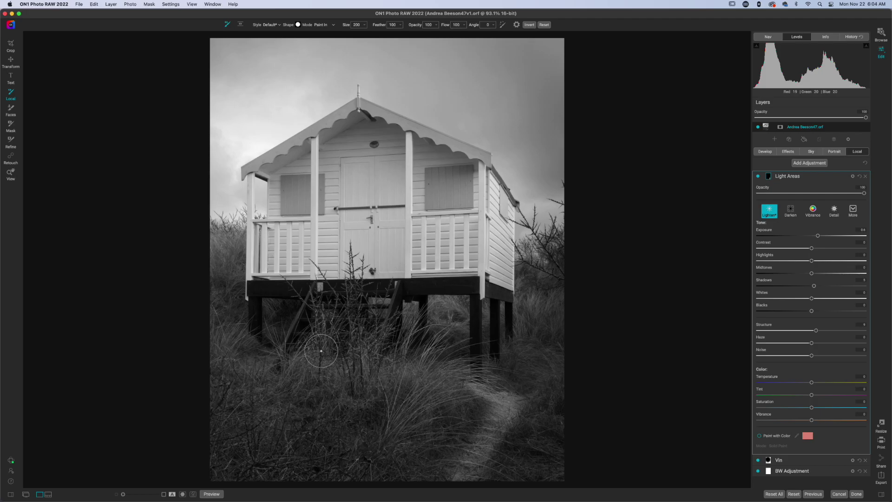
pyautogui.scroll(8, 321, 351)
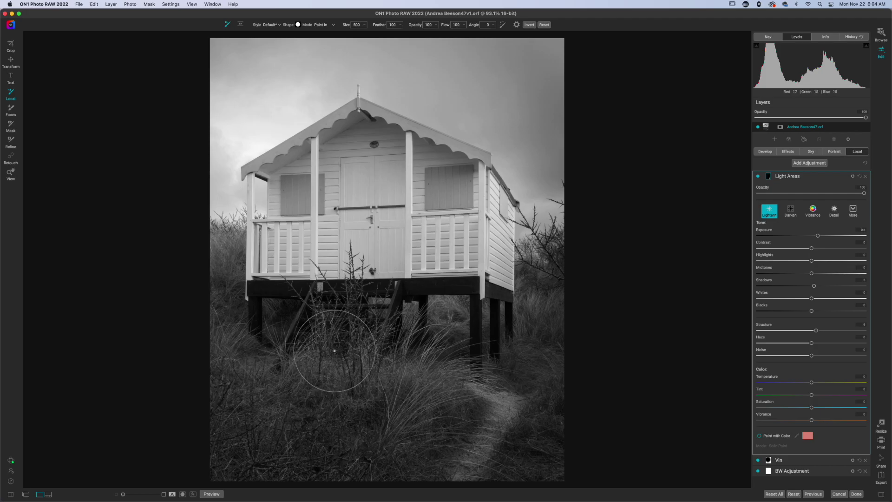
pyautogui.scroll(4, 343, 351)
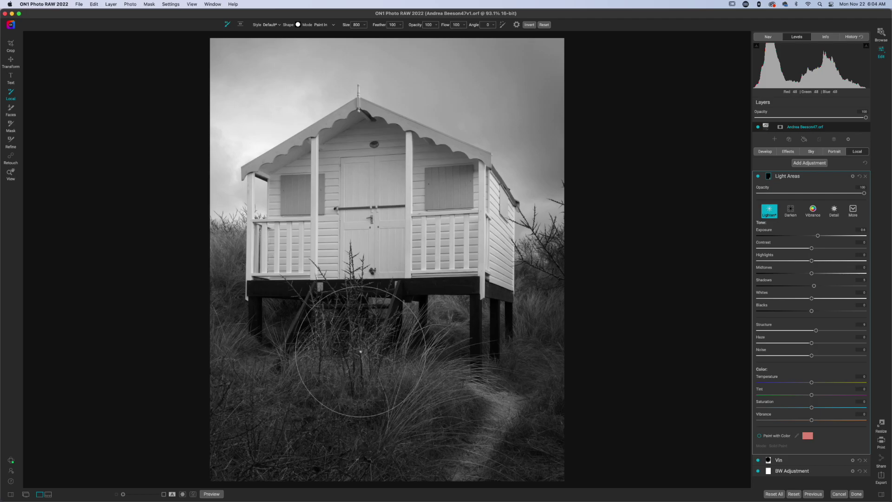
pyautogui.moveTo(421, 25); pyautogui.dragTo(395, 29)
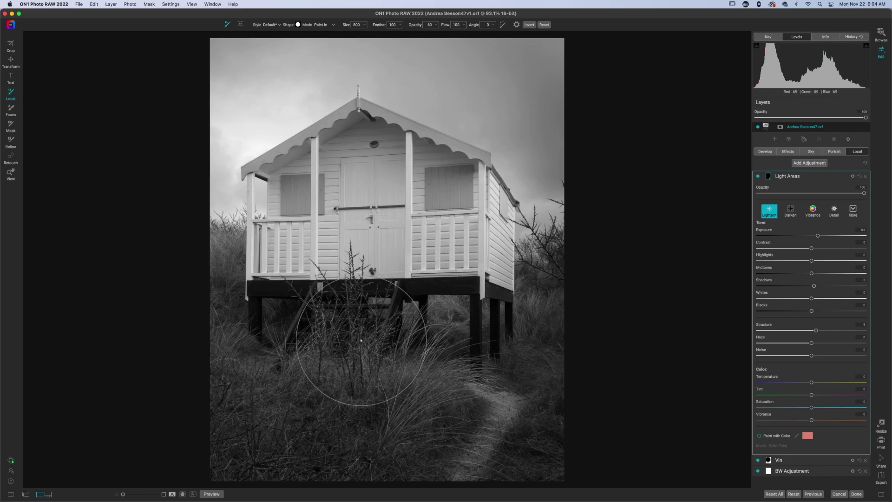
pyautogui.press('[')
pyautogui.press('[')
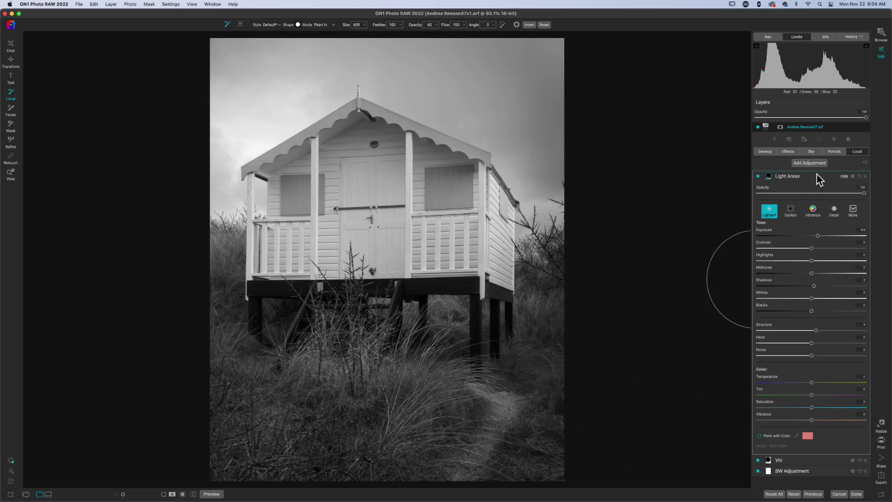
# Step: Switch Light Areas to the Lighter Color blend mode and show its mask settings
pyautogui.click(852, 177)
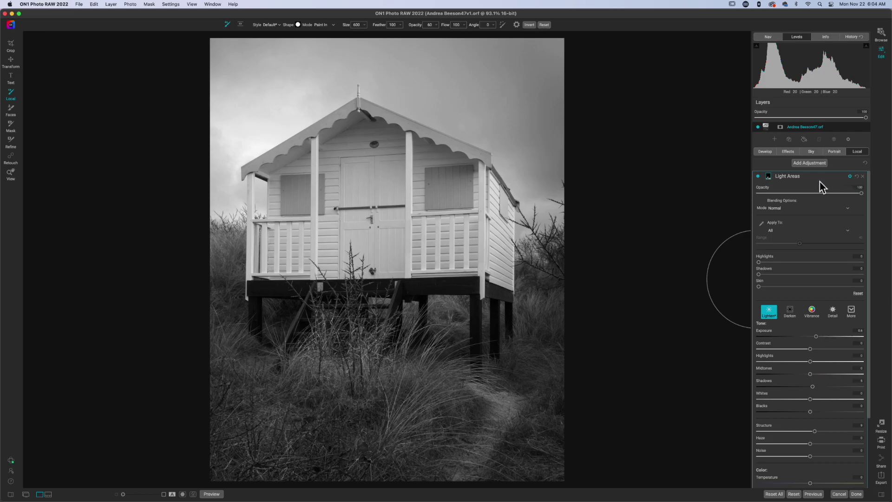
pyautogui.click(783, 209)
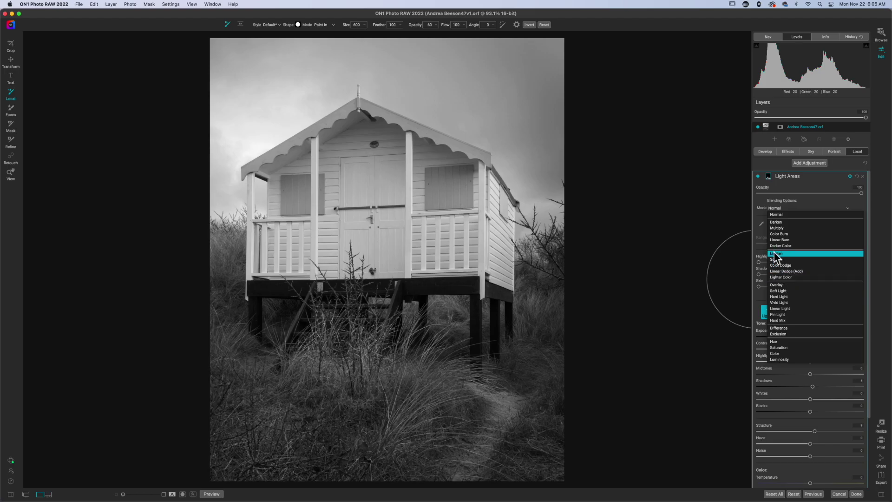
pyautogui.click(776, 278)
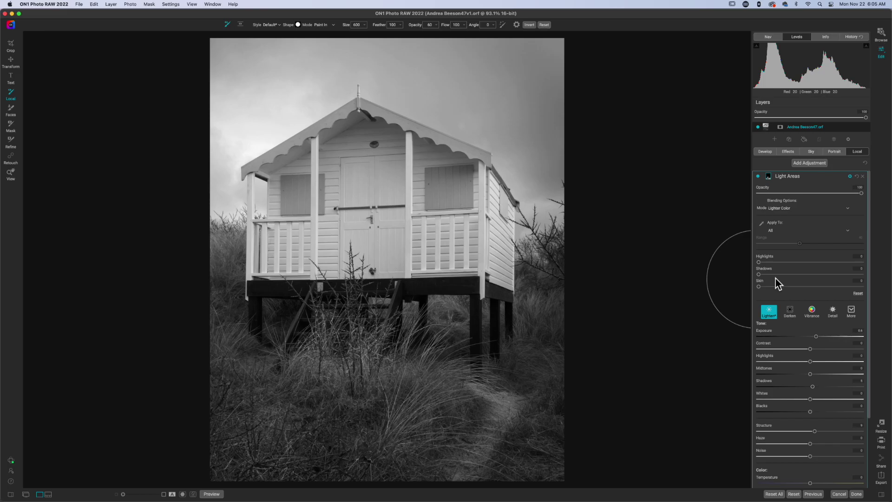
pyautogui.click(768, 175)
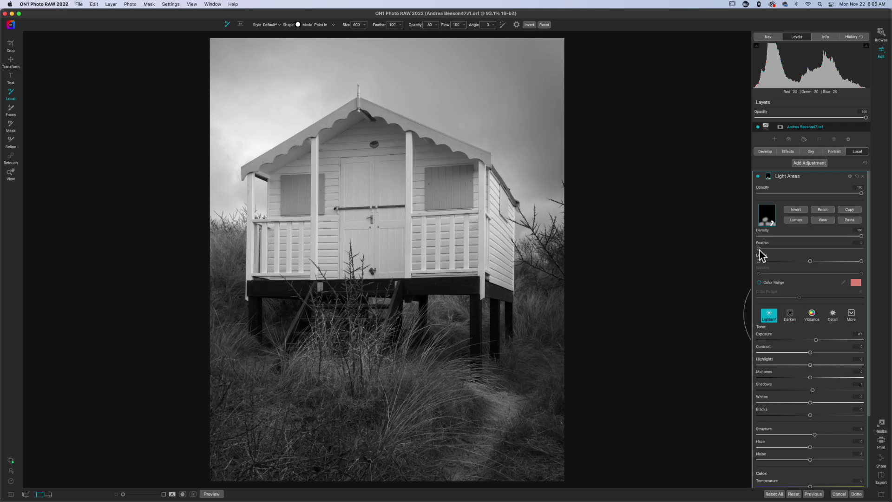
# Step: Feather the Light Areas mask, set Exposure to 1.35, lower opacity slightly, and collapse it
pyautogui.moveTo(759, 249); pyautogui.dragTo(799, 249)
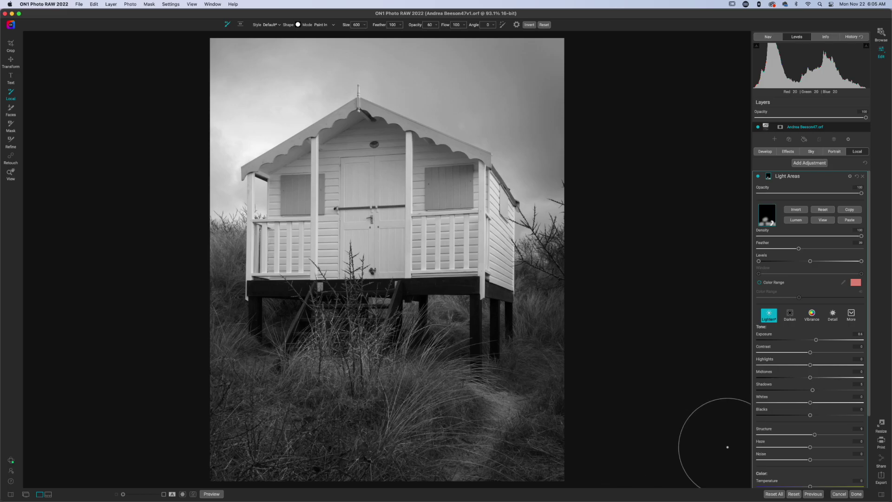
pyautogui.moveTo(816, 340); pyautogui.dragTo(818, 343)
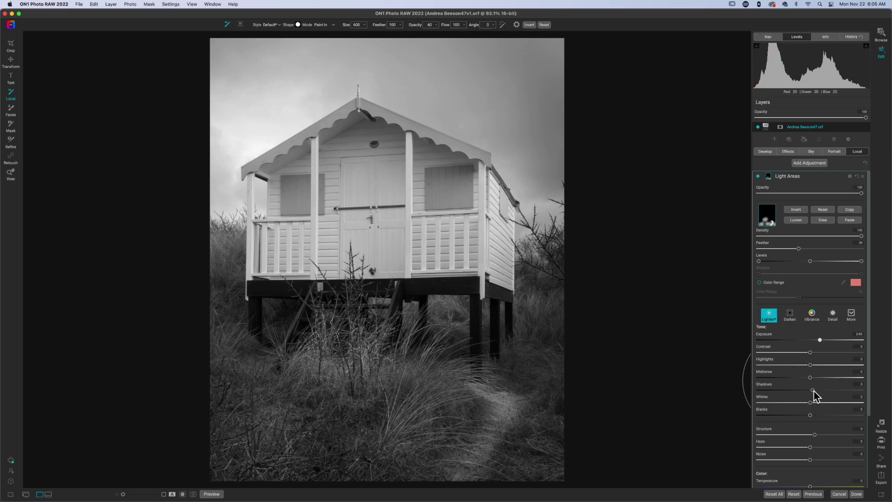
pyautogui.moveTo(820, 339); pyautogui.dragTo(823, 343)
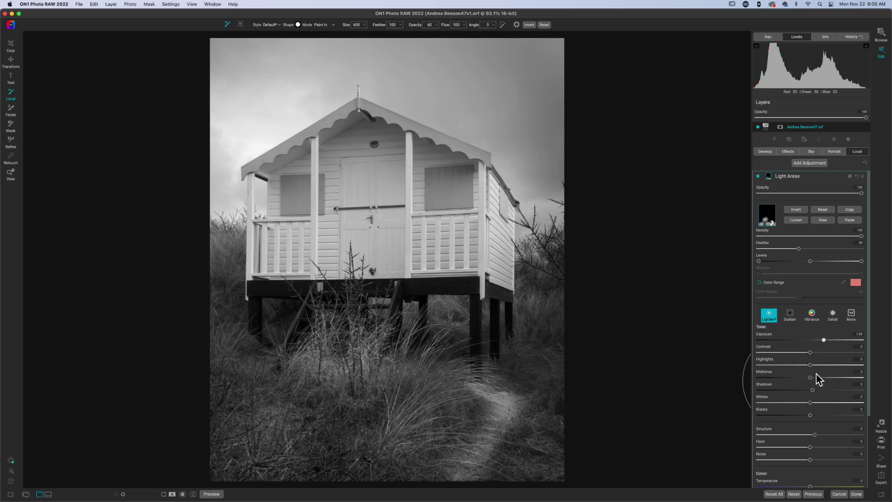
pyautogui.moveTo(860, 193); pyautogui.dragTo(833, 198)
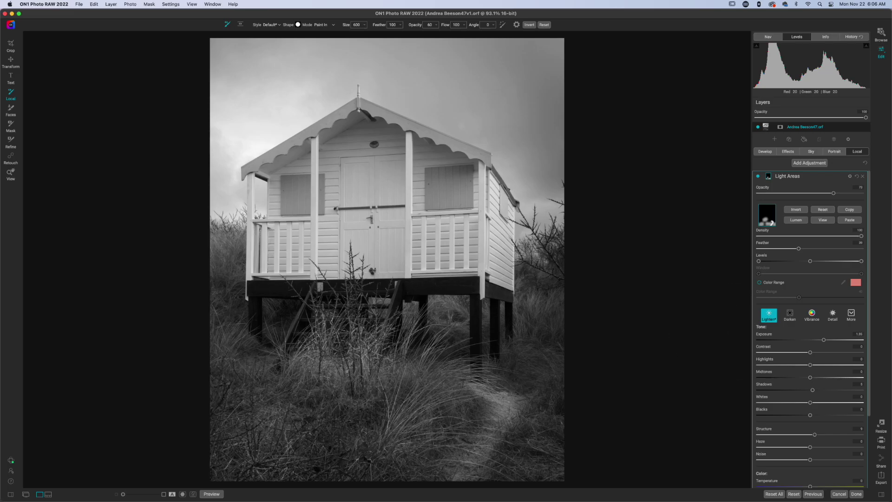
pyautogui.click(811, 178)
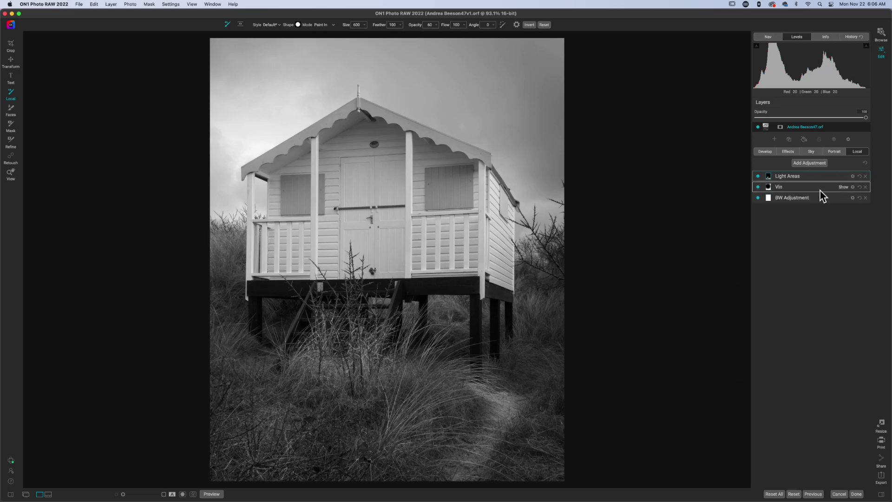
# Step: Create an adjustment named 'Burn' with Exposure -0.95 and Shadows lowered to -2
pyautogui.click(817, 164)
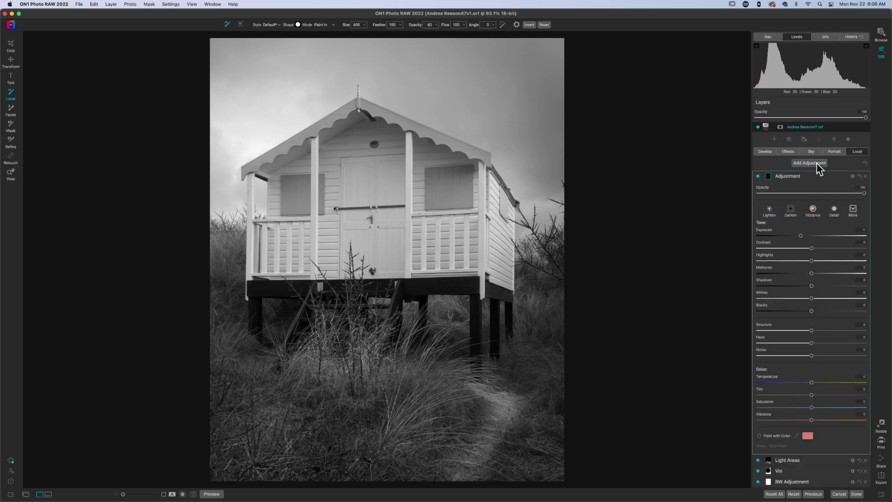
pyautogui.doubleClick(785, 177)
pyautogui.write('Burn')
pyautogui.press('Return')
pyautogui.moveTo(800, 236); pyautogui.dragTo(803, 237)
pyautogui.moveTo(812, 287); pyautogui.dragTo(807, 313)
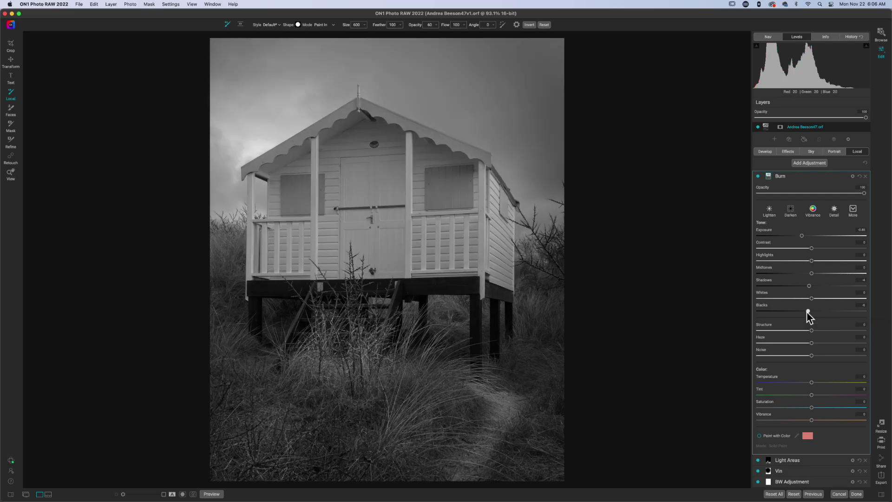
# Step: Pull the Burn mask's Levels midpoint, black point and white point lower
pyautogui.click(767, 177)
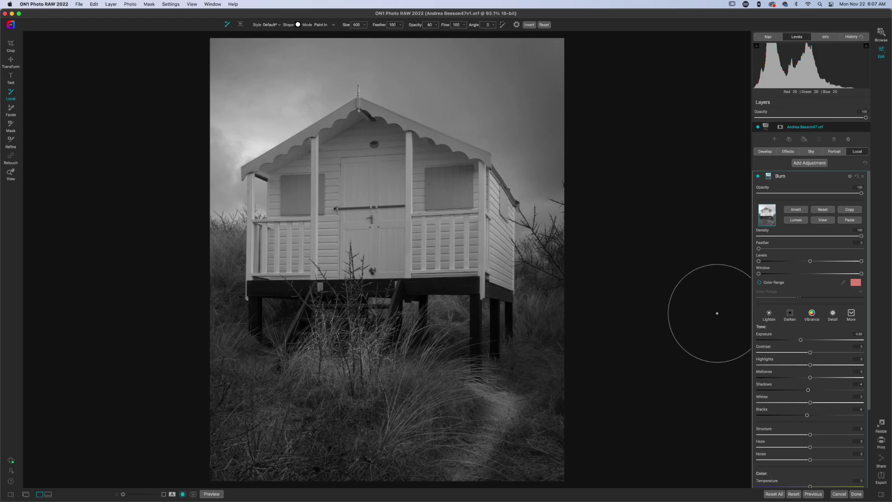
pyautogui.press('\\')
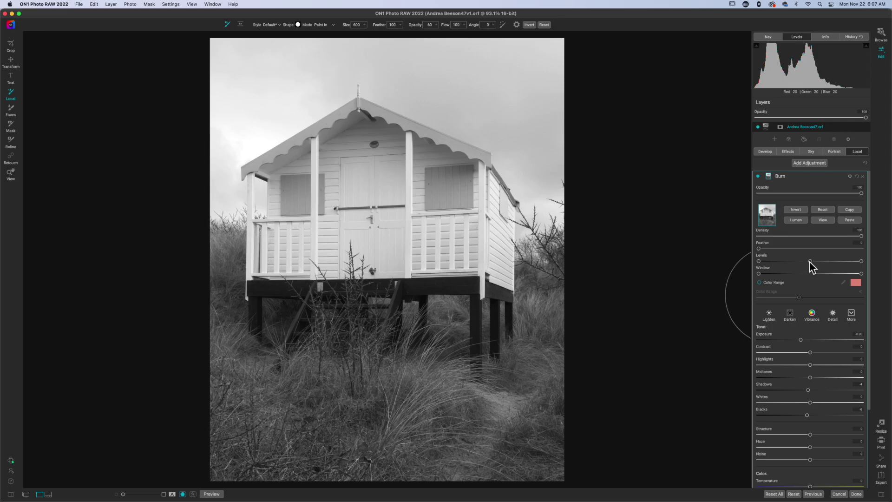
pyautogui.moveTo(810, 263); pyautogui.dragTo(799, 265)
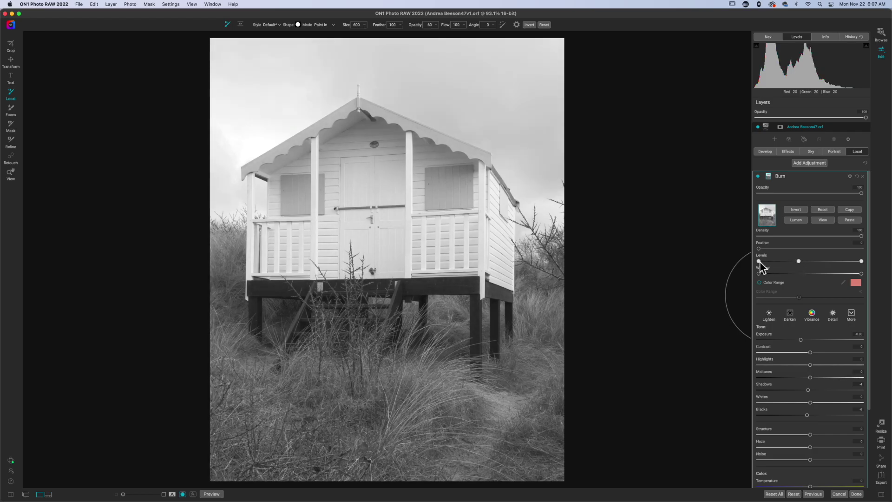
pyautogui.moveTo(759, 261)
pyautogui.mouseDown()
pyautogui.moveTo(767, 263)
pyautogui.moveTo(759, 261)
pyautogui.mouseUp()
pyautogui.moveTo(859, 261); pyautogui.dragTo(817, 264)
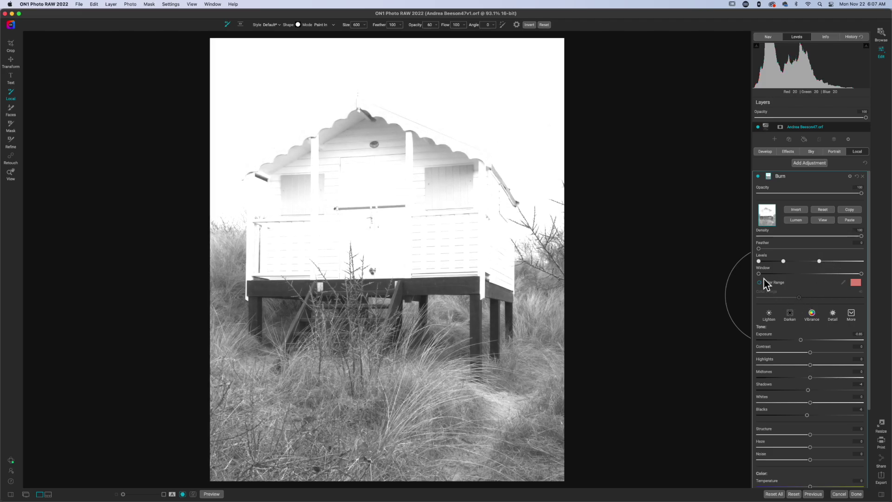
# Step: Narrow the Burn mask's tonal Window from both the dark and bright ends
pyautogui.moveTo(759, 275); pyautogui.dragTo(791, 276)
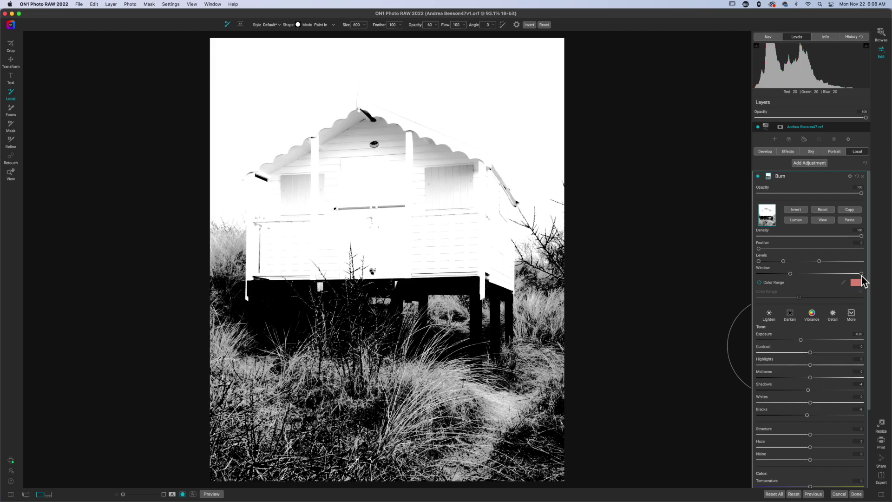
pyautogui.moveTo(861, 275)
pyautogui.mouseDown()
pyautogui.moveTo(852, 277)
pyautogui.moveTo(865, 276)
pyautogui.mouseUp()
pyautogui.moveTo(790, 274); pyautogui.dragTo(796, 275)
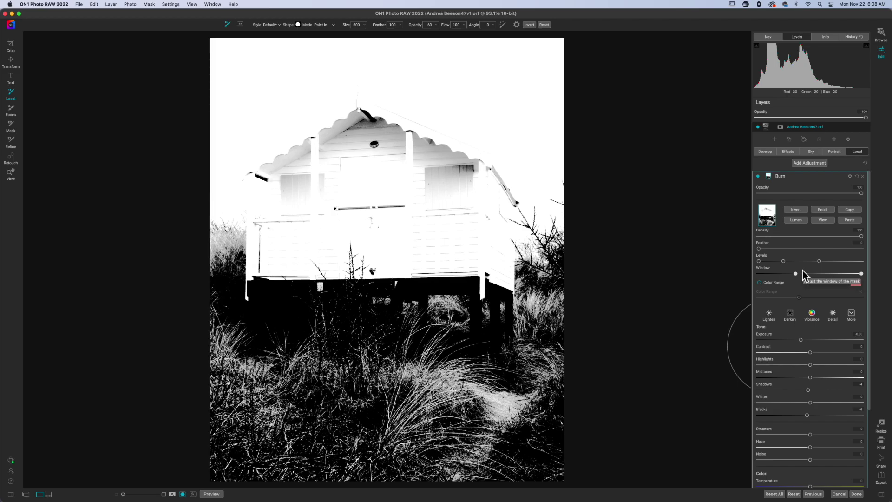
# Step: Reset the mask Levels, lower the white point, and invert the Burn mask to target the grass
pyautogui.doubleClick(763, 258)
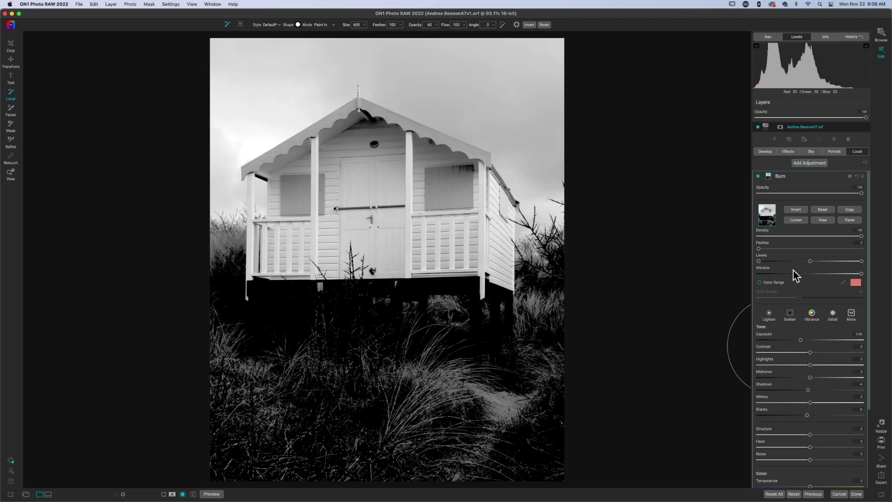
pyautogui.moveTo(796, 273)
pyautogui.mouseDown()
pyautogui.moveTo(816, 261)
pyautogui.moveTo(789, 263)
pyautogui.mouseUp()
pyautogui.moveTo(862, 261); pyautogui.dragTo(833, 264)
pyautogui.moveTo(832, 264); pyautogui.dragTo(825, 268)
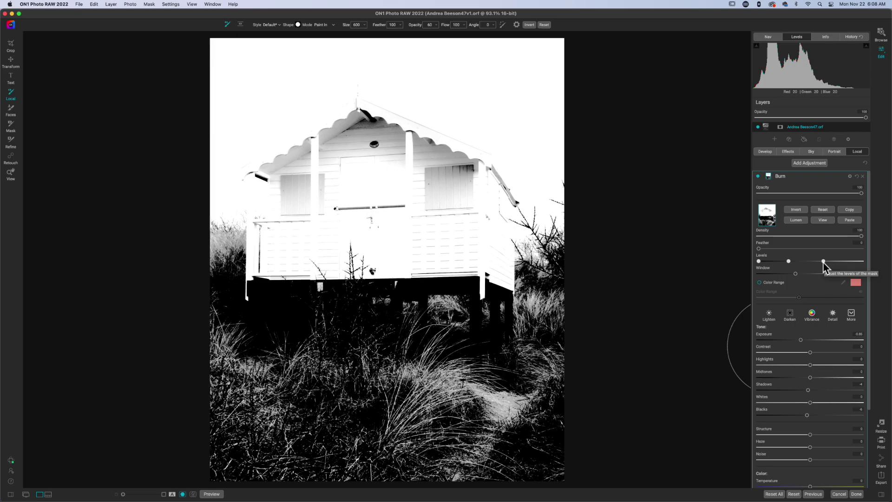
pyautogui.click(796, 210)
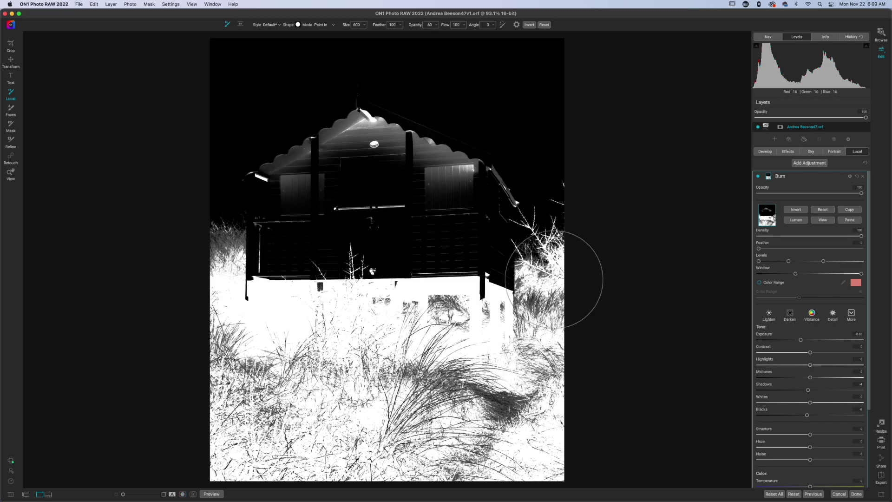
# Step: Exit mask view and disable the Burn adjustment to compare the photo without it
pyautogui.press('super+m')
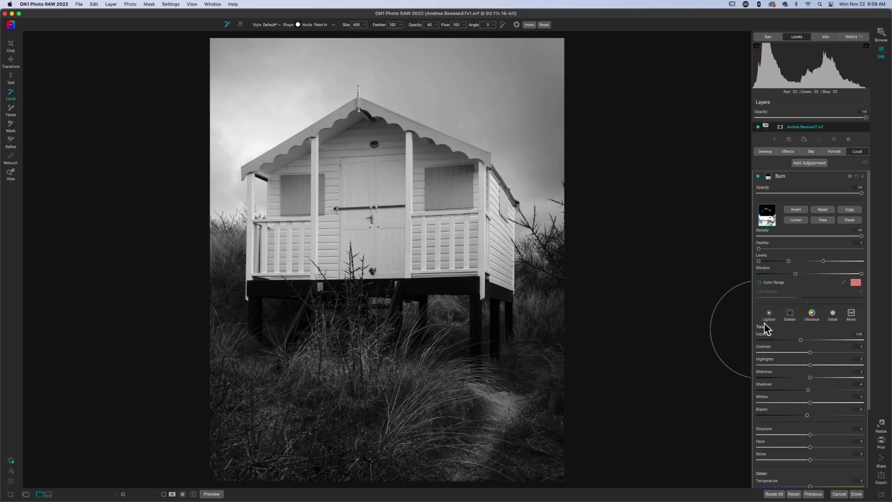
pyautogui.click(757, 178)
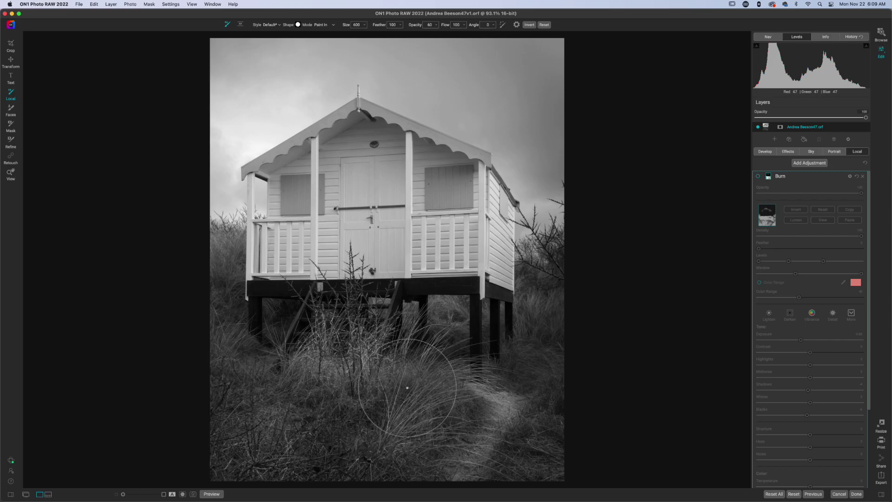
# Step: Re-enable Burn, collapse its panel, and add a new adjustment layer above it
pyautogui.click(758, 176)
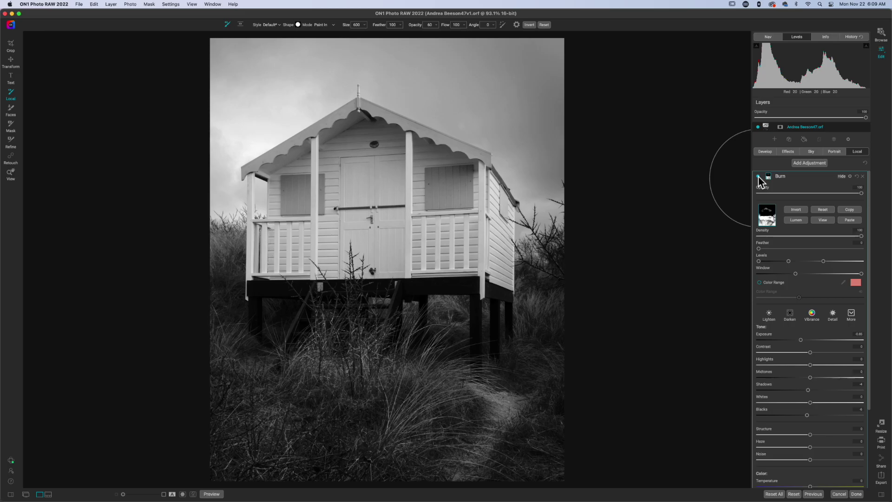
pyautogui.click(796, 178)
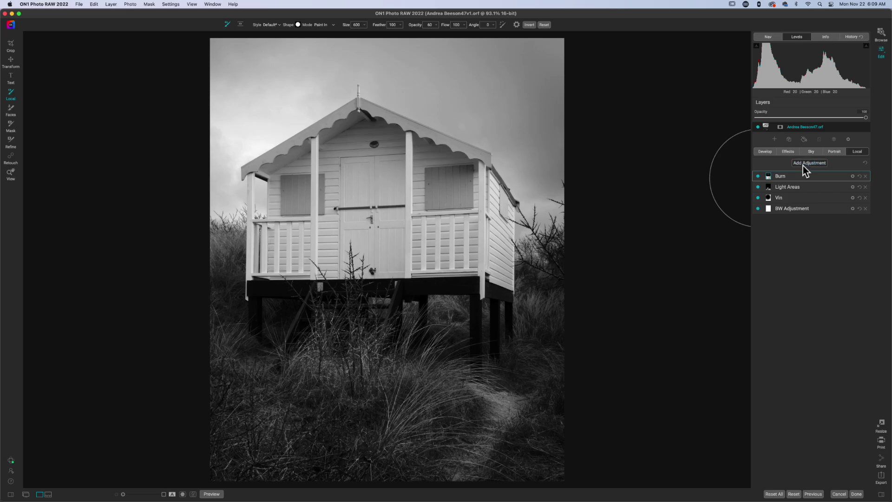
pyautogui.click(803, 165)
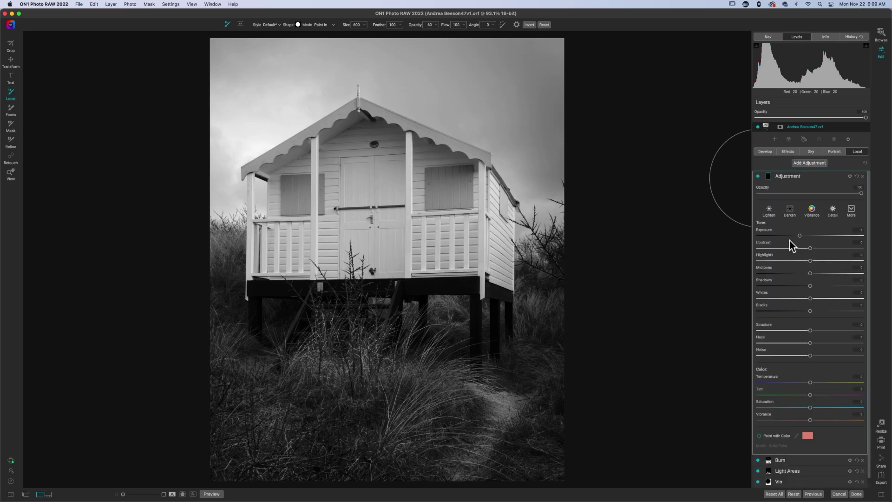
# Step: Rename the new layer 'Dodge' and apply the Lighten preset
pyautogui.doubleClick(784, 175)
pyautogui.write('Dodge')
pyautogui.press('Return')
pyautogui.click(772, 211)
# Step: Raise Dodge's Structure and Shadows slightly and invert its mask to cover the whole photo
pyautogui.moveTo(809, 330); pyautogui.dragTo(815, 331)
pyautogui.moveTo(810, 286); pyautogui.dragTo(813, 287)
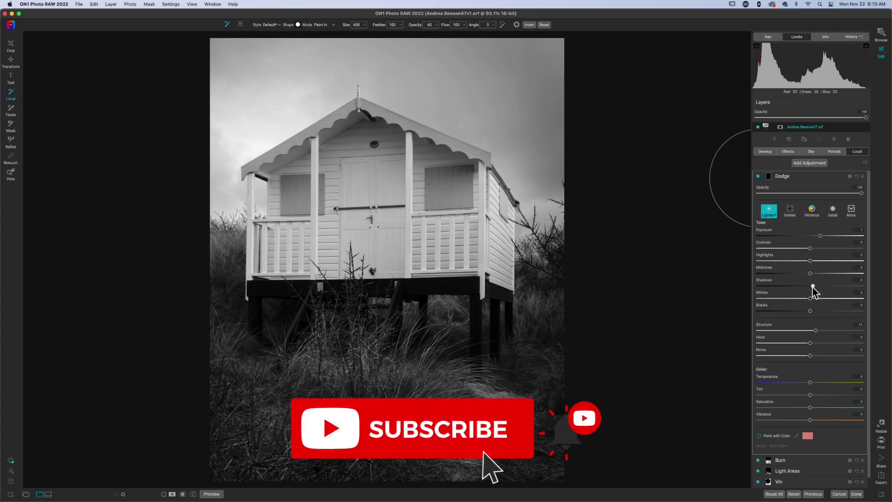
pyautogui.press('super+i')
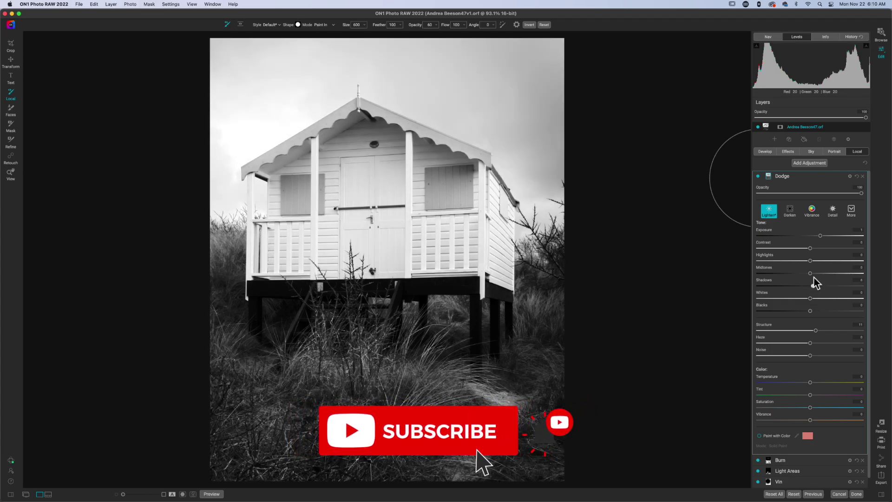
pyautogui.click(768, 176)
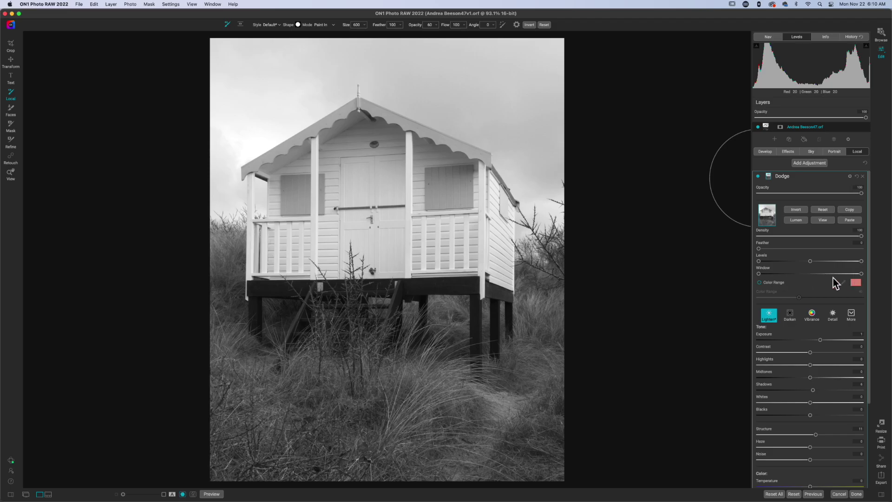
# Step: Narrow the Dodge mask's Window and Levels to the brightest tones and brush in the upper-left sky
pyautogui.moveTo(759, 275); pyautogui.dragTo(816, 279)
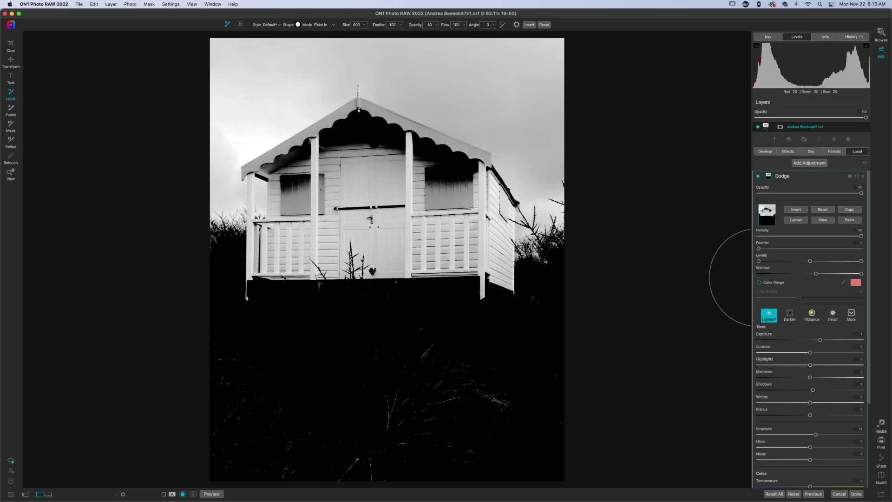
pyautogui.moveTo(760, 262); pyautogui.dragTo(803, 261)
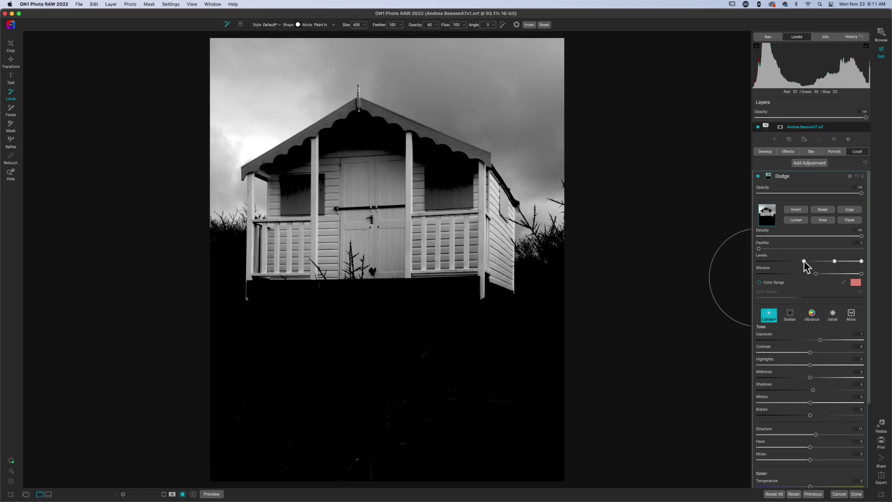
pyautogui.moveTo(861, 261); pyautogui.dragTo(844, 262)
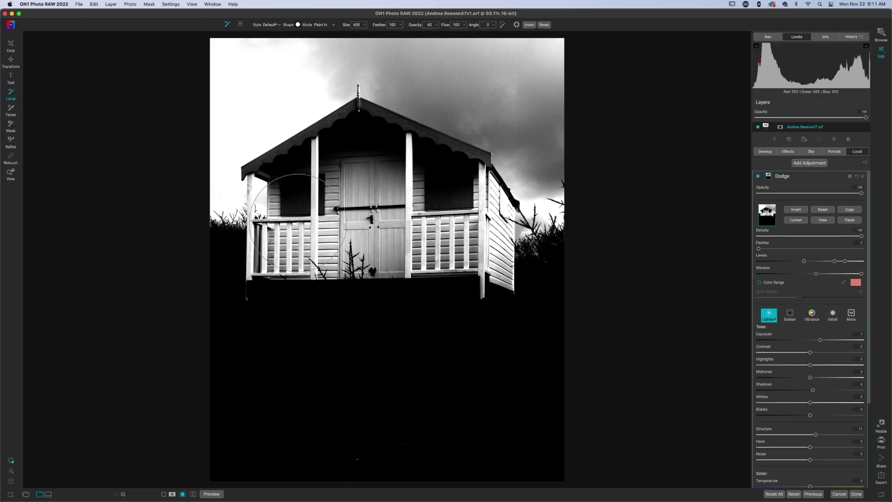
pyautogui.moveTo(271, 102)
pyautogui.mouseDown()
pyautogui.moveTo(265, 93)
pyautogui.moveTo(274, 89)
pyautogui.mouseUp()
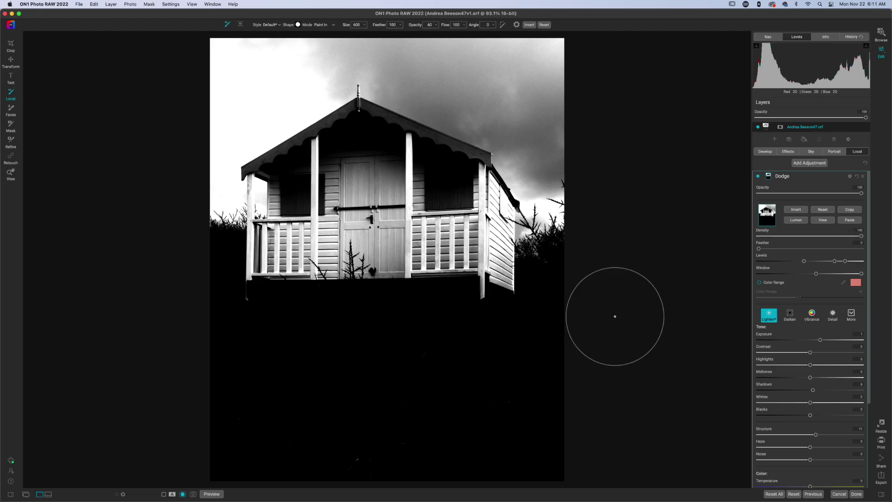
pyautogui.press('super+m')
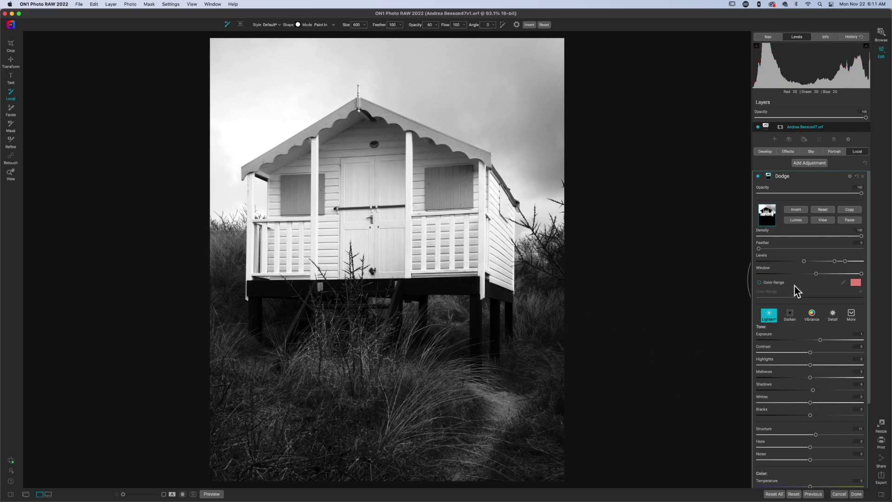
# Step: Preview the Dodge mask and feather its edges to about 21
pyautogui.click(764, 255)
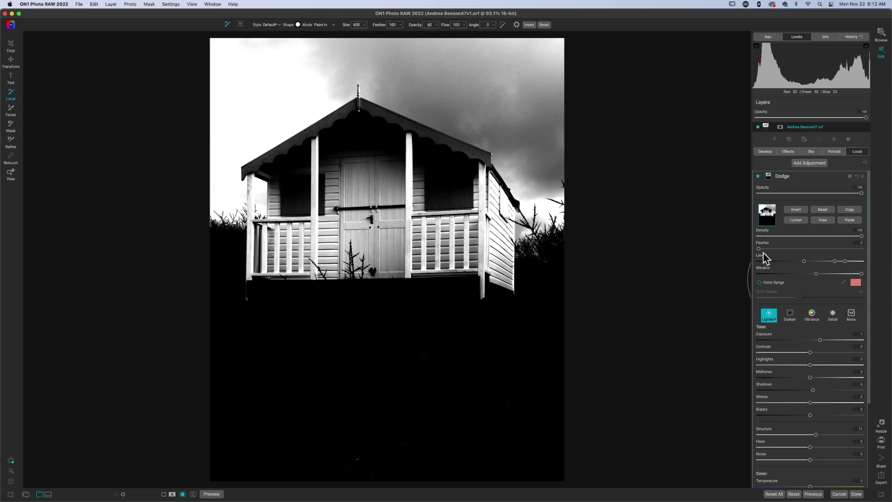
pyautogui.moveTo(761, 250); pyautogui.dragTo(780, 250)
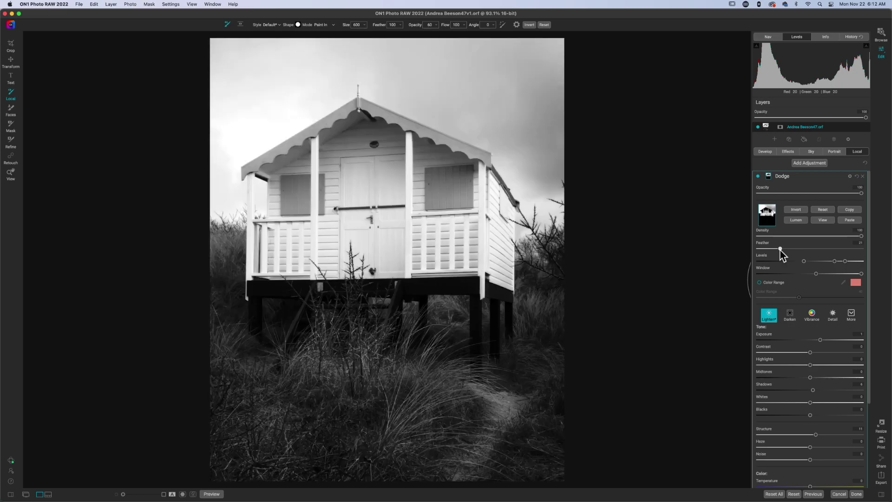
pyautogui.click(758, 176)
pyautogui.click(757, 176)
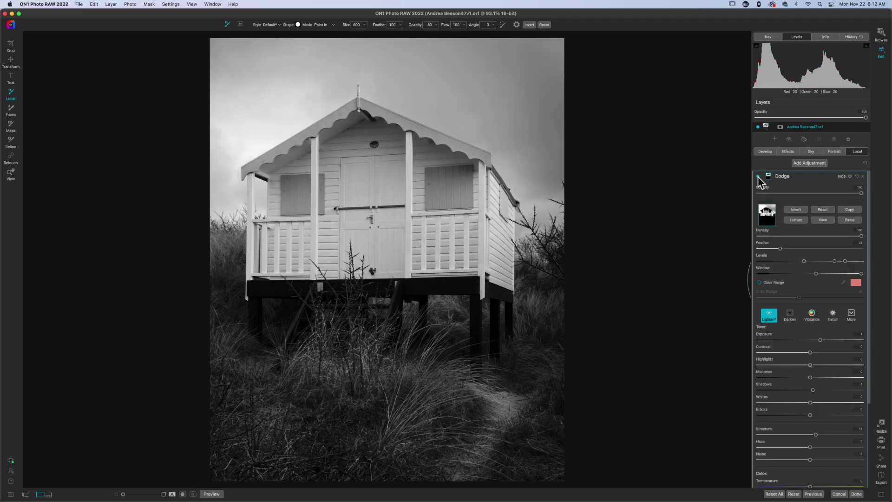
pyautogui.click(758, 176)
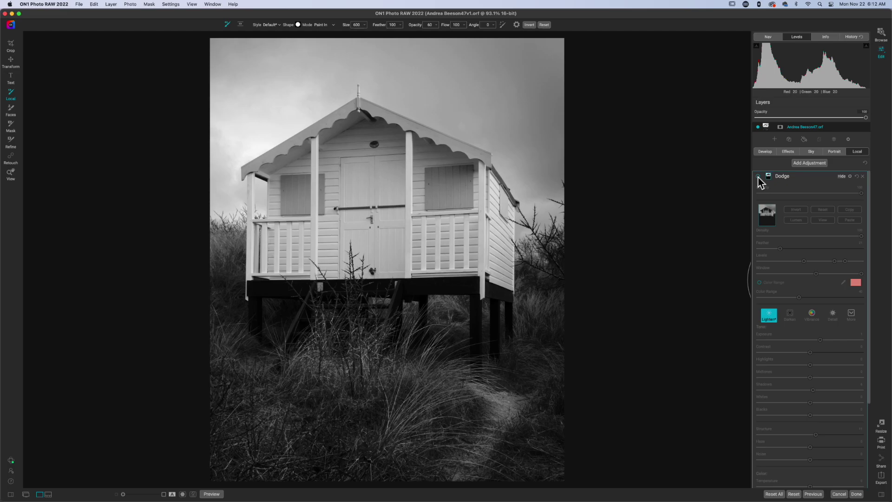
pyautogui.click(758, 177)
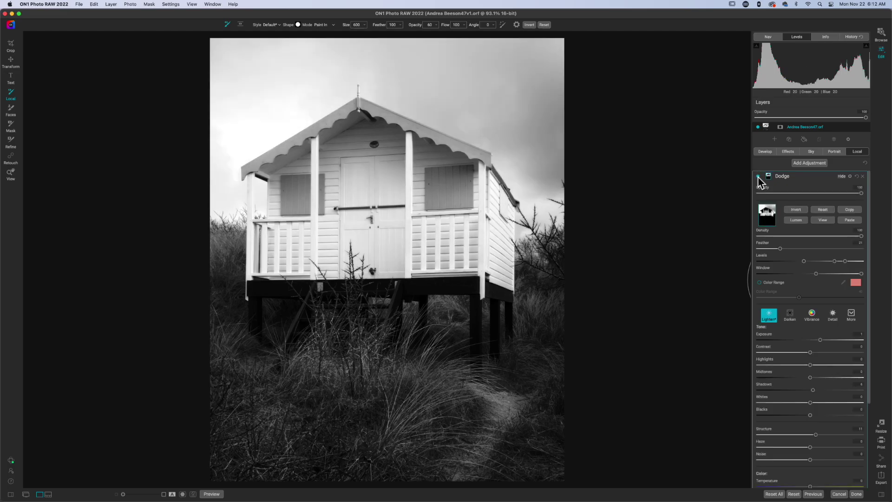
pyautogui.click(758, 176)
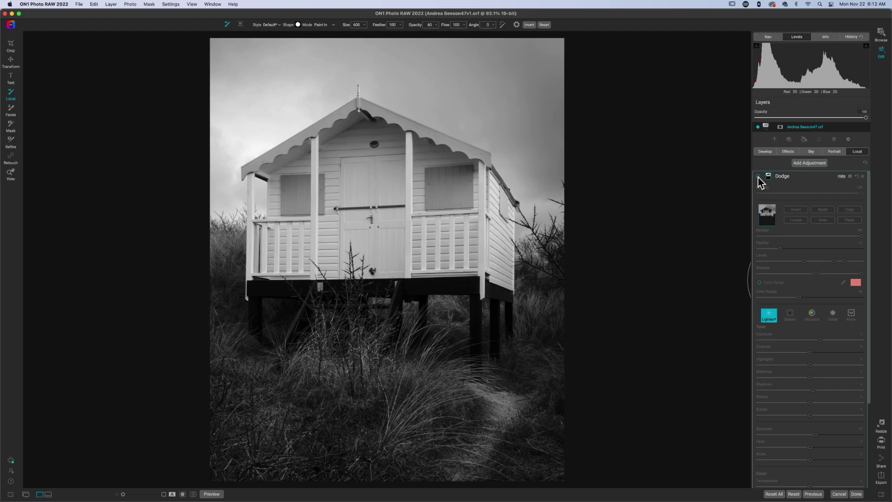
pyautogui.click(758, 176)
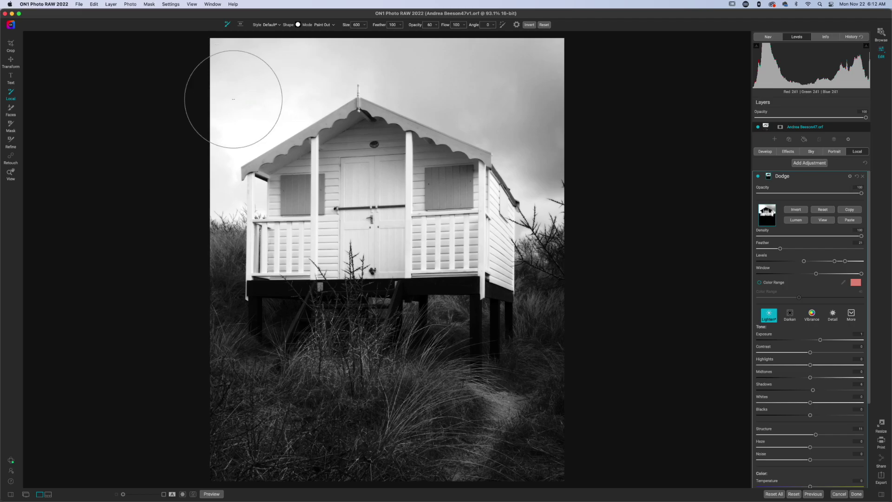
# Step: Raise brush opacity to 100, paint the Dodge out of the upper-left sky, then shrink the brush
pyautogui.press('j')
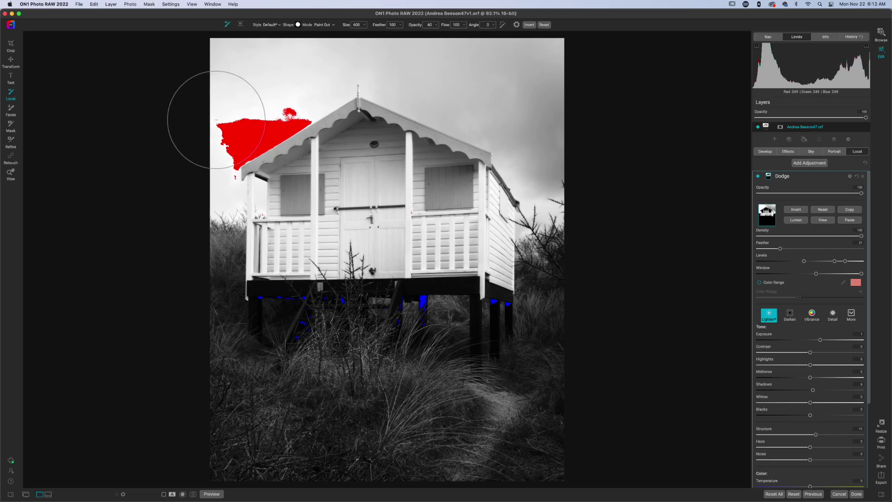
pyautogui.press('j')
pyautogui.moveTo(421, 32); pyautogui.dragTo(560, 39)
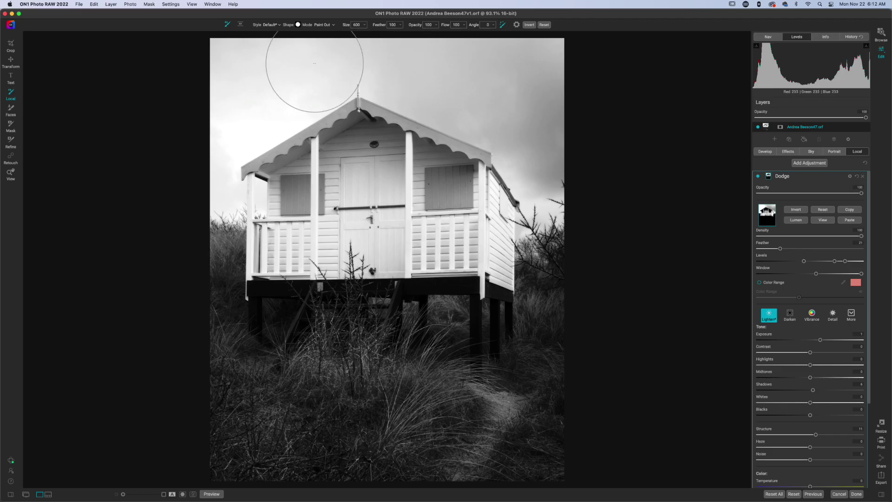
pyautogui.moveTo(246, 106)
pyautogui.mouseDown()
pyautogui.moveTo(221, 138)
pyautogui.moveTo(244, 133)
pyautogui.moveTo(315, 65)
pyautogui.moveTo(288, 96)
pyautogui.moveTo(202, 153)
pyautogui.moveTo(253, 129)
pyautogui.moveTo(300, 86)
pyautogui.moveTo(254, 147)
pyautogui.moveTo(276, 124)
pyautogui.moveTo(225, 163)
pyautogui.moveTo(292, 123)
pyautogui.moveTo(224, 163)
pyautogui.moveTo(293, 131)
pyautogui.moveTo(245, 155)
pyautogui.moveTo(261, 141)
pyautogui.mouseUp()
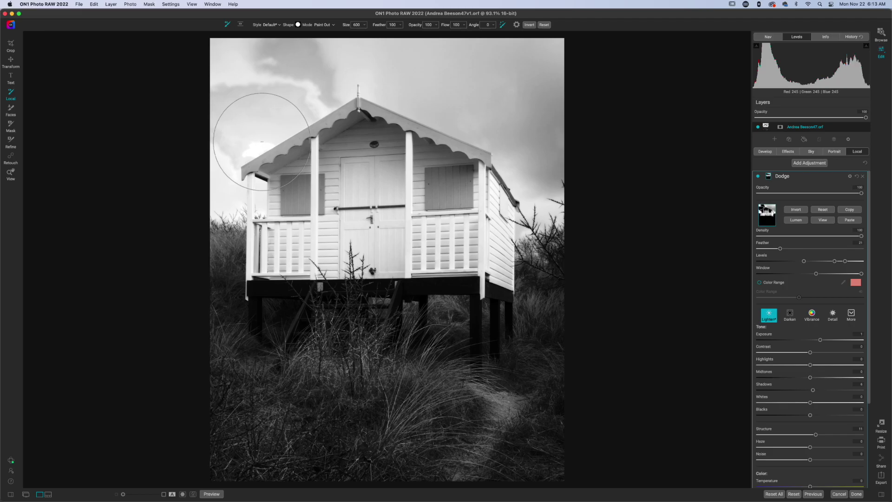
pyautogui.press('[')
pyautogui.press('[')
pyautogui.press('[')
pyautogui.press('[')
pyautogui.press('[')
pyautogui.press('[')
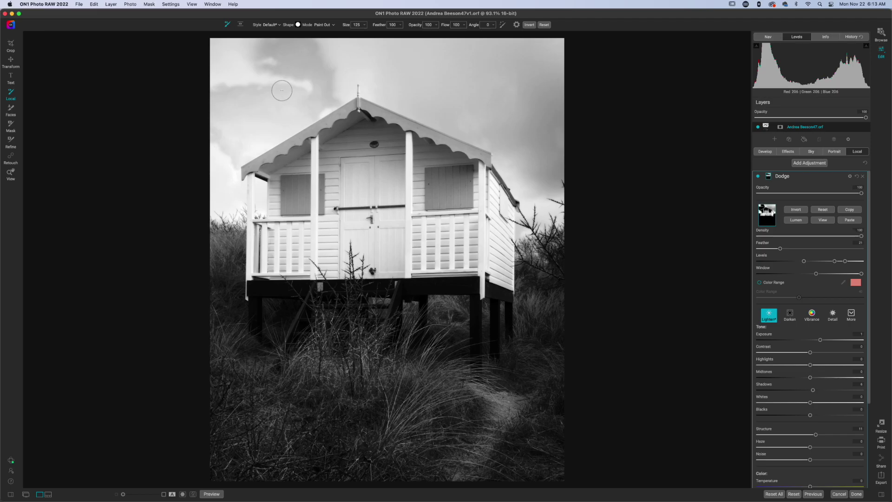
# Step: Paint the Dodge brightening out of the upper-left and upper sky
pyautogui.scroll(10, 282, 91)
pyautogui.scroll(-4, 288, 77)
pyautogui.moveTo(266, 62)
pyautogui.mouseDown()
pyautogui.moveTo(297, 66)
pyautogui.moveTo(261, 80)
pyautogui.moveTo(212, 119)
pyautogui.moveTo(191, 164)
pyautogui.mouseUp()
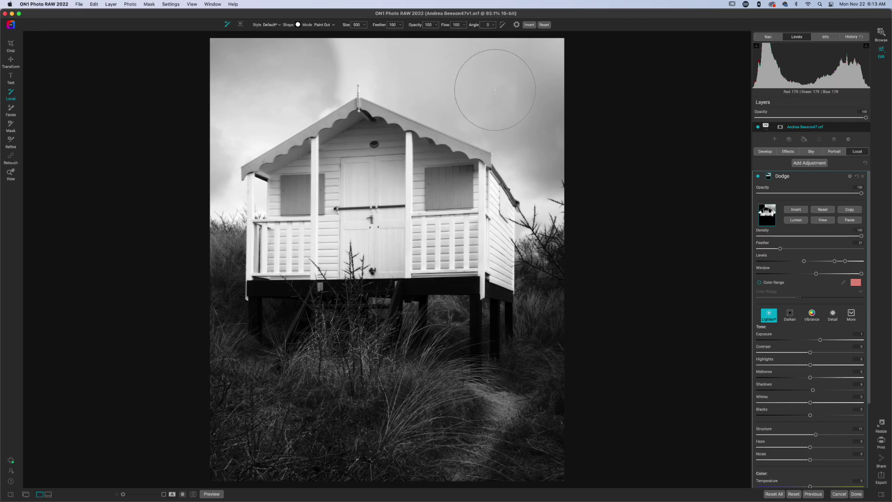
pyautogui.moveTo(524, 113)
pyautogui.mouseDown()
pyautogui.moveTo(436, 72)
pyautogui.moveTo(514, 60)
pyautogui.moveTo(587, 63)
pyautogui.moveTo(404, 63)
pyautogui.moveTo(390, 74)
pyautogui.moveTo(367, 70)
pyautogui.moveTo(378, 45)
pyautogui.moveTo(288, 50)
pyautogui.moveTo(363, 45)
pyautogui.moveTo(454, 75)
pyautogui.moveTo(506, 107)
pyautogui.mouseUp()
# Step: With the brush reduced to 90, remove the bright halo along the roofline, undoing one bad stroke
pyautogui.press('[')
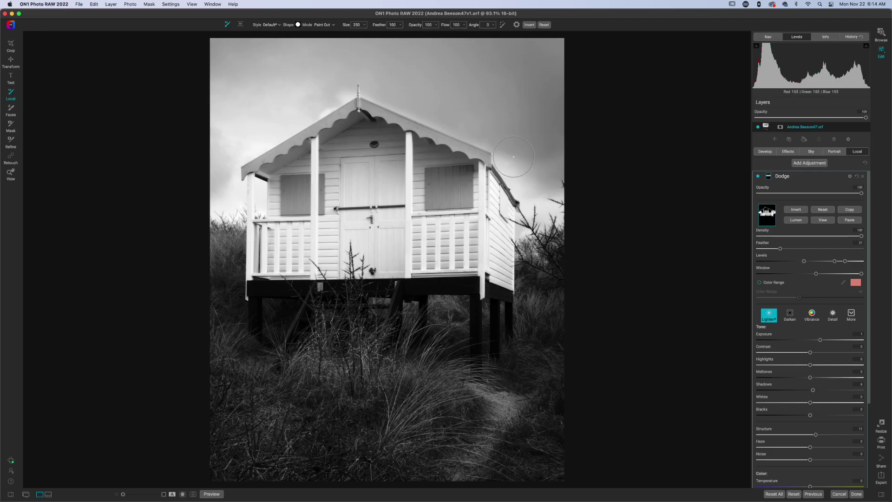
pyautogui.press('[')
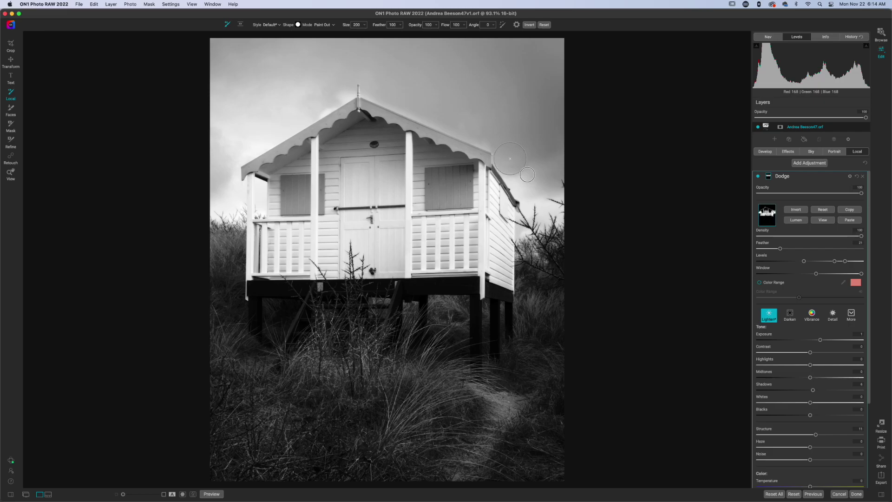
pyautogui.click(535, 184)
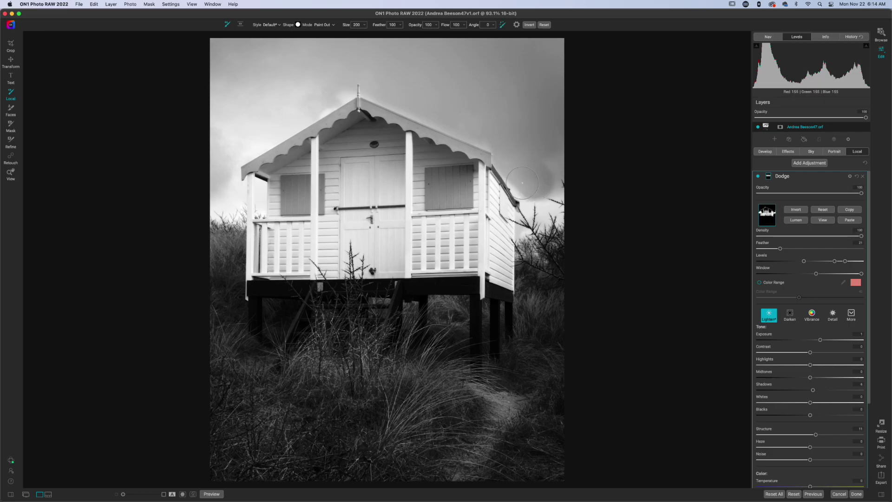
pyautogui.moveTo(526, 191); pyautogui.dragTo(556, 208)
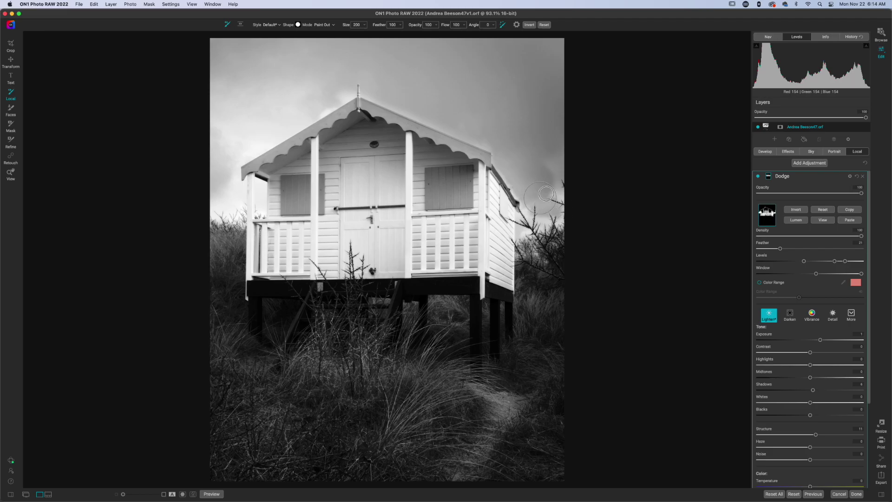
pyautogui.press('super+z')
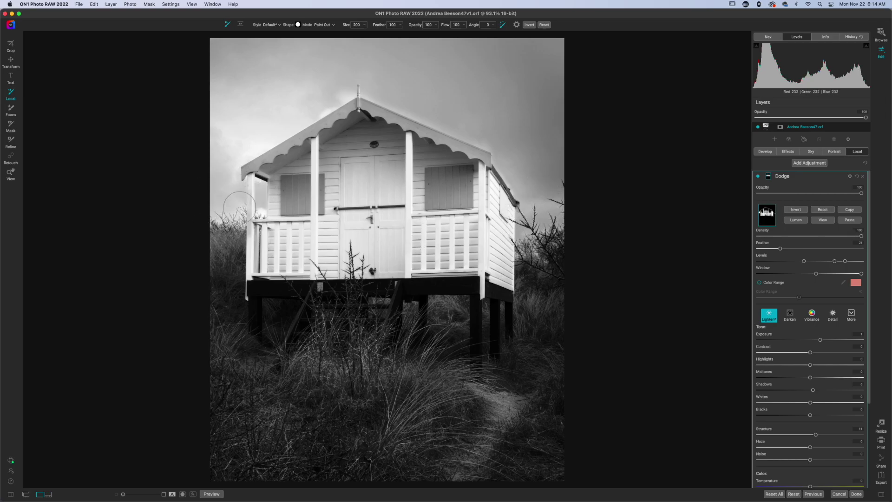
pyautogui.press('[')
pyautogui.press('[')
pyautogui.press('[')
pyautogui.press('[')
pyautogui.press('[')
pyautogui.press('[')
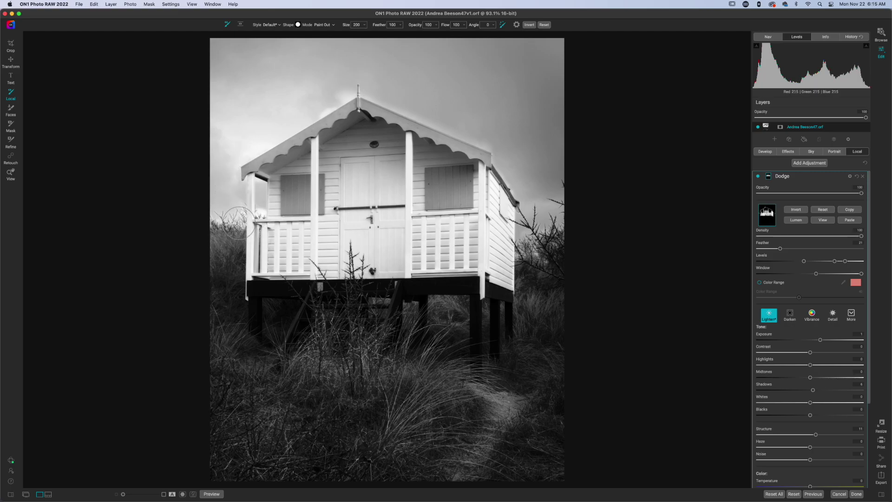
pyautogui.moveTo(513, 191)
pyautogui.mouseDown()
pyautogui.moveTo(497, 164)
pyautogui.moveTo(353, 94)
pyautogui.moveTo(266, 146)
pyautogui.mouseUp()
pyautogui.press('super+m')
pyautogui.press('super+m')
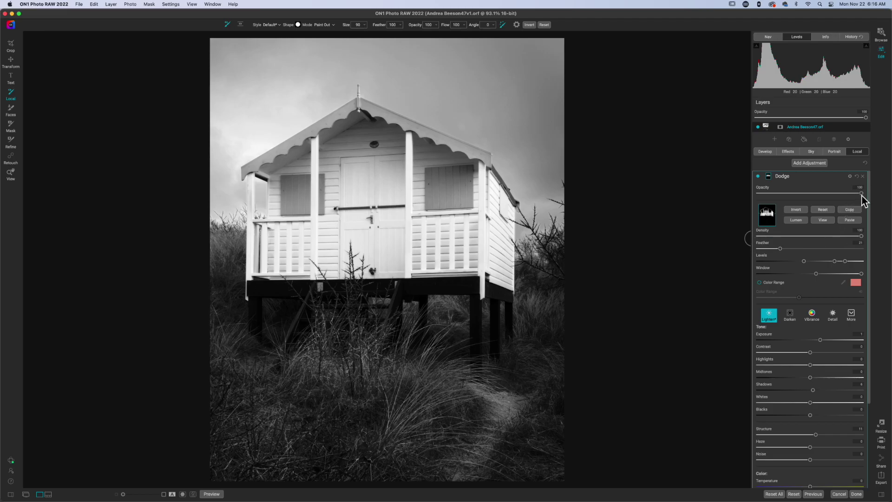
# Step: Lower Dodge opacity to 74 and blend it in Lighten mode applied to Highlights
pyautogui.moveTo(861, 194); pyautogui.dragTo(800, 196)
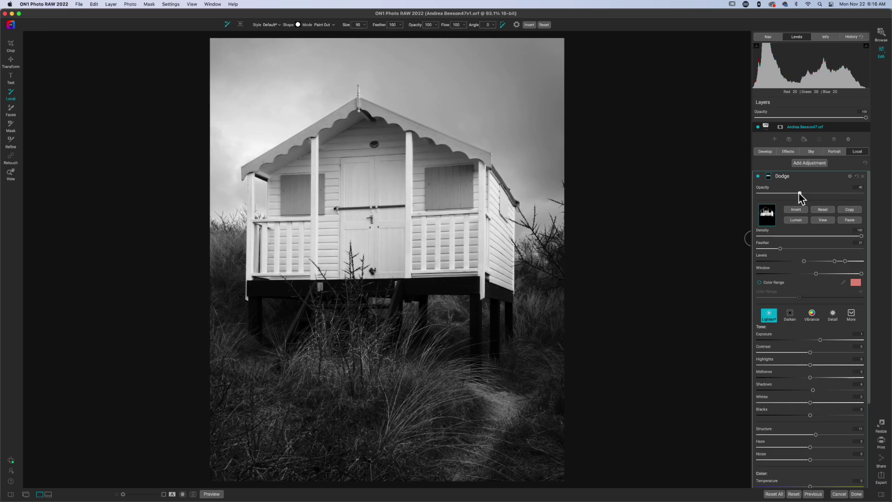
pyautogui.click(849, 177)
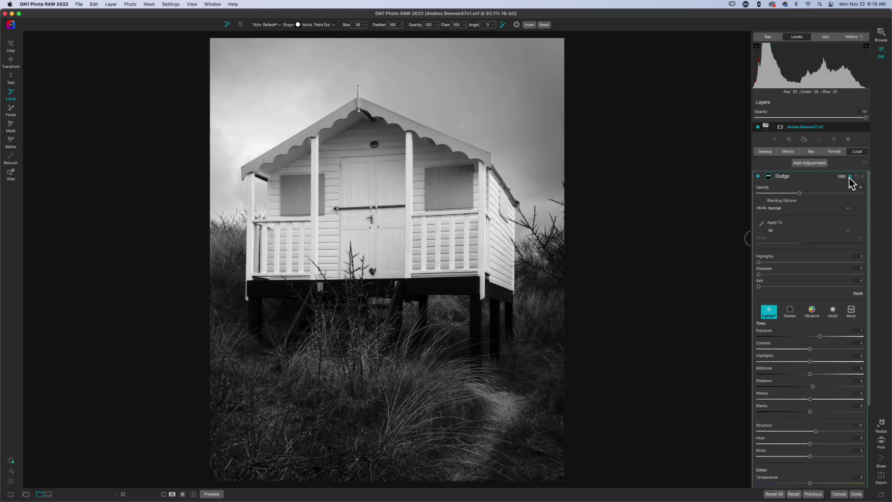
pyautogui.click(805, 207)
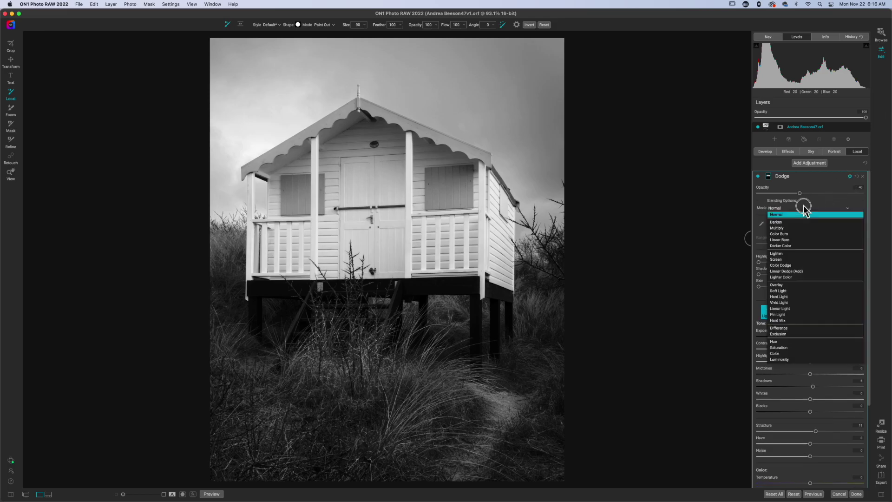
pyautogui.click(777, 255)
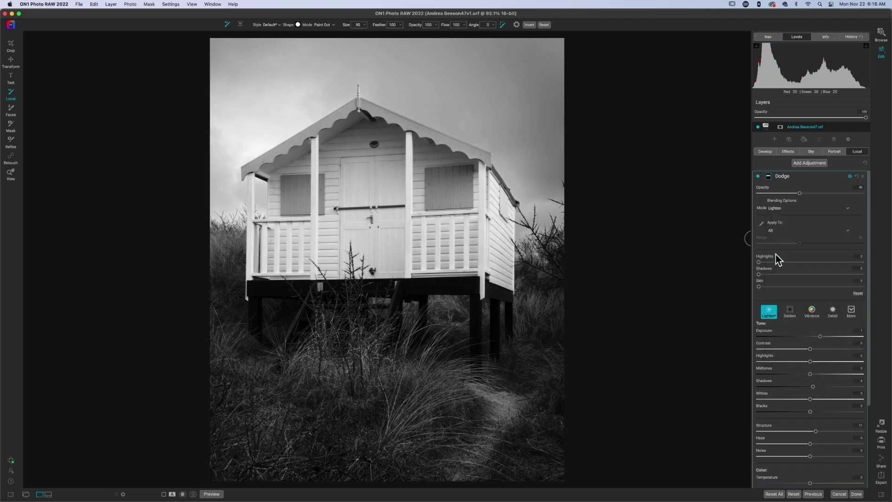
pyautogui.click(786, 232)
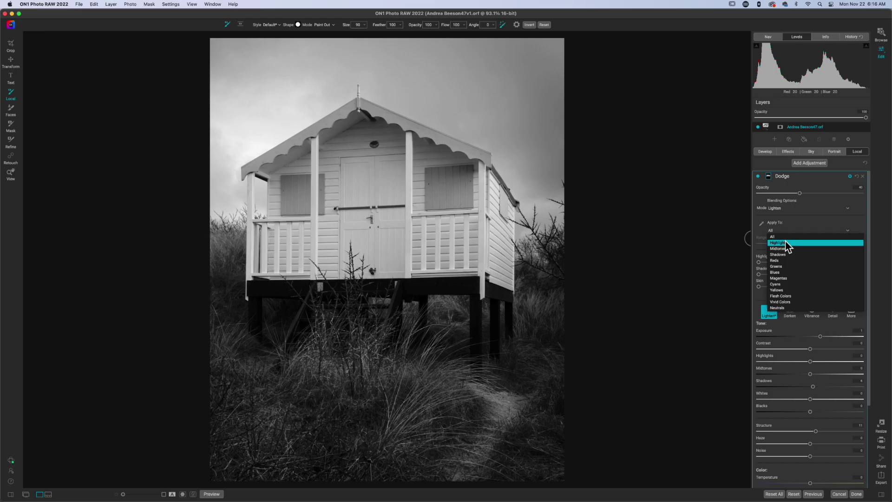
pyautogui.click(787, 244)
# Step: Widen the highlight Range to 71 and set Dodge opacity to 64, comparing before and after
pyautogui.click(758, 176)
pyautogui.click(757, 177)
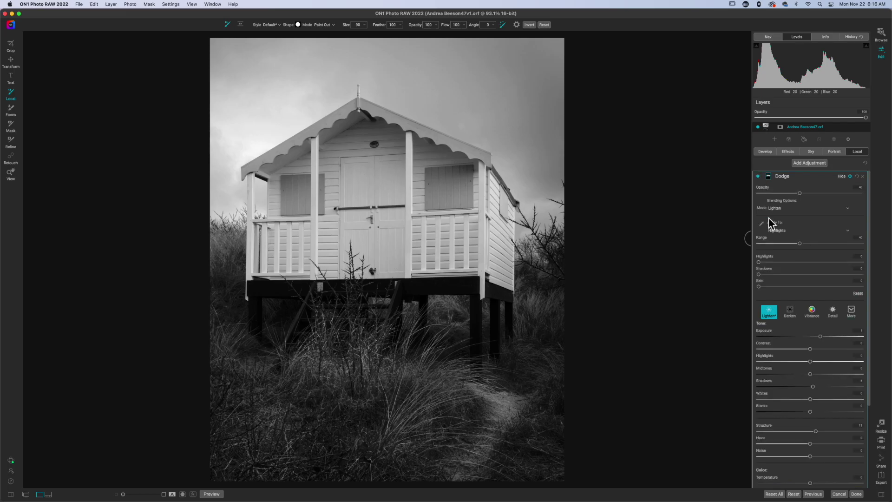
pyautogui.moveTo(800, 245); pyautogui.dragTo(834, 249)
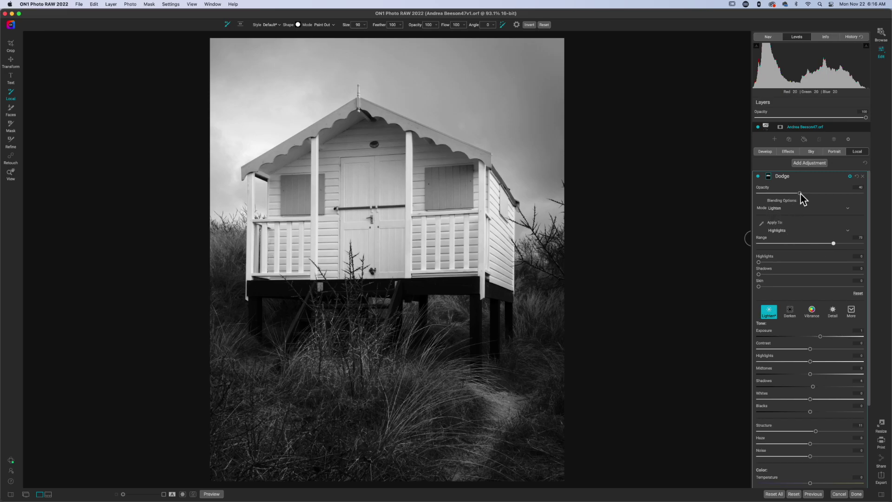
pyautogui.moveTo(804, 194); pyautogui.dragTo(825, 194)
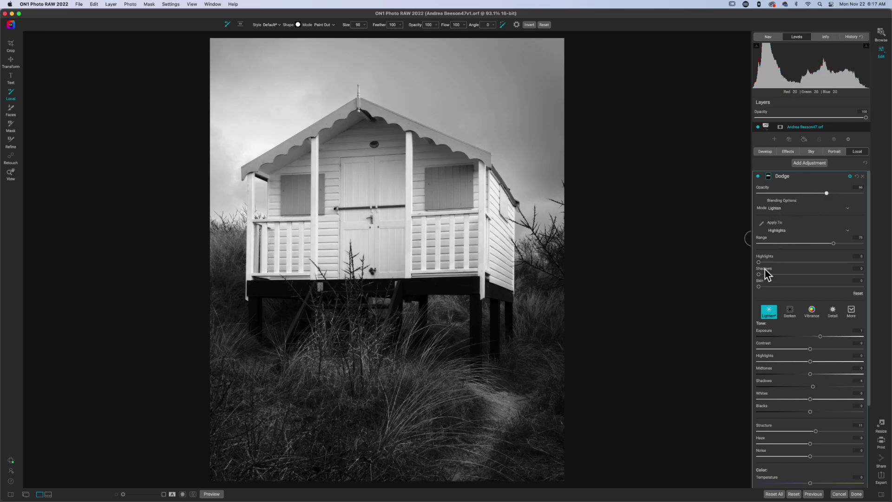
pyautogui.click(758, 177)
pyautogui.click(758, 177)
pyautogui.click(758, 176)
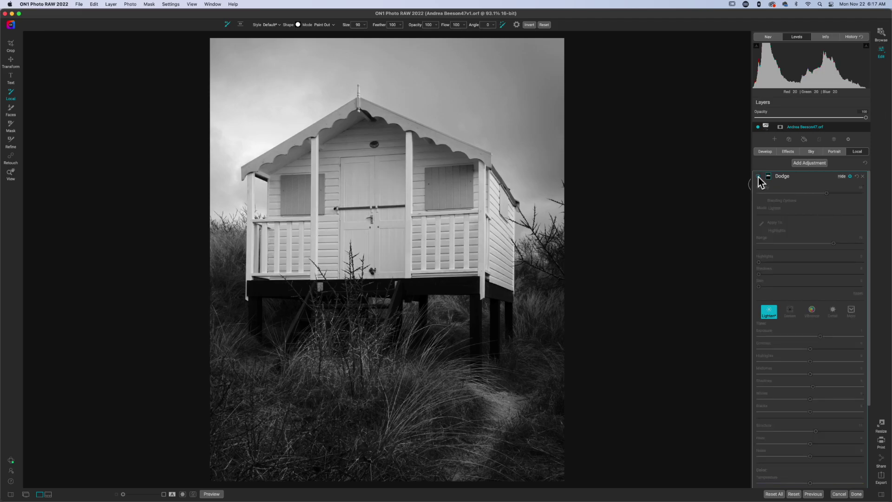
pyautogui.click(759, 177)
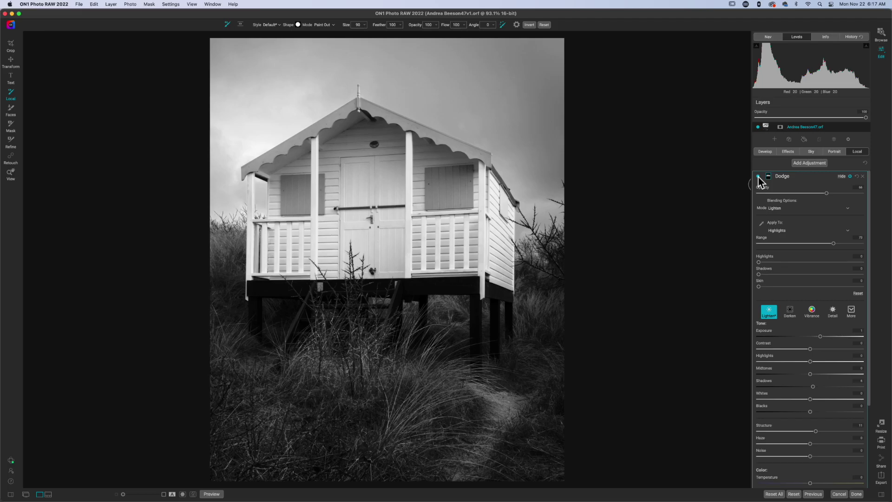
pyautogui.click(796, 178)
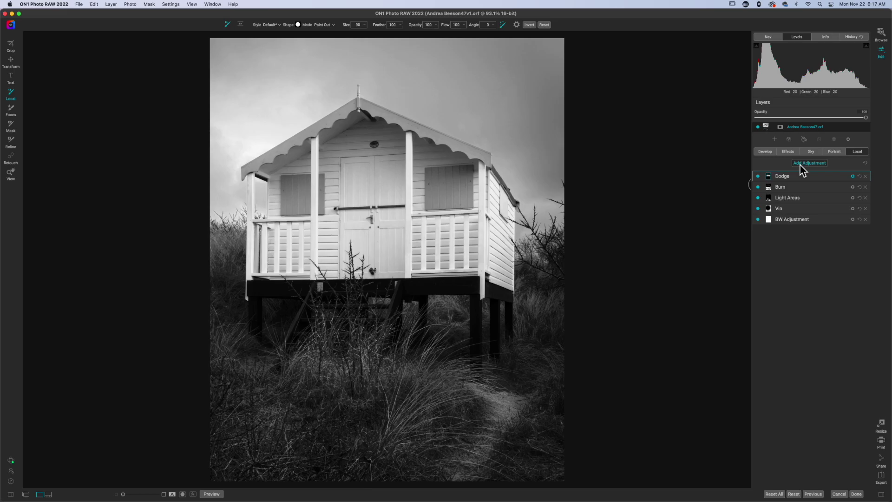
# Step: Add a new adjustment with Structure at 79, a 500-size brush and Exposure at -0.2
pyautogui.click(800, 165)
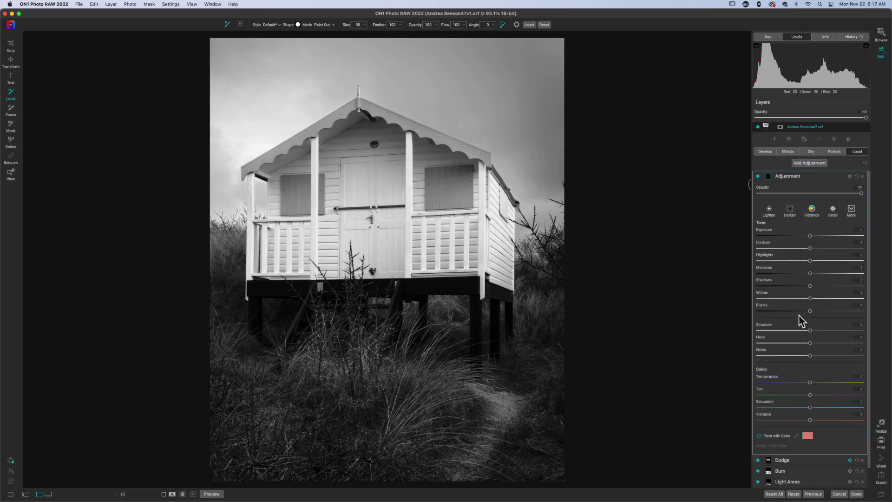
pyautogui.moveTo(809, 332); pyautogui.dragTo(840, 331)
pyautogui.press(']')
pyautogui.press(']')
pyautogui.press(']')
pyautogui.press(']')
pyautogui.press(']')
pyautogui.press(']')
pyautogui.press(']')
pyautogui.press(']')
pyautogui.press(']')
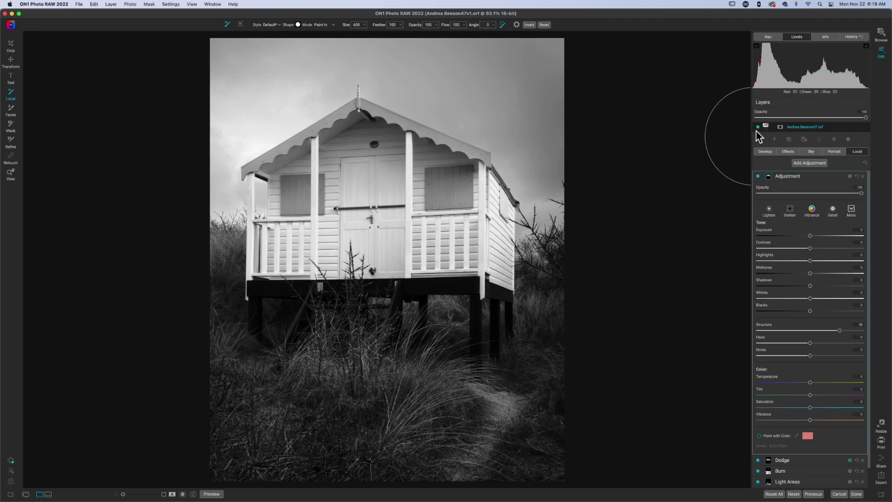
pyautogui.click(758, 177)
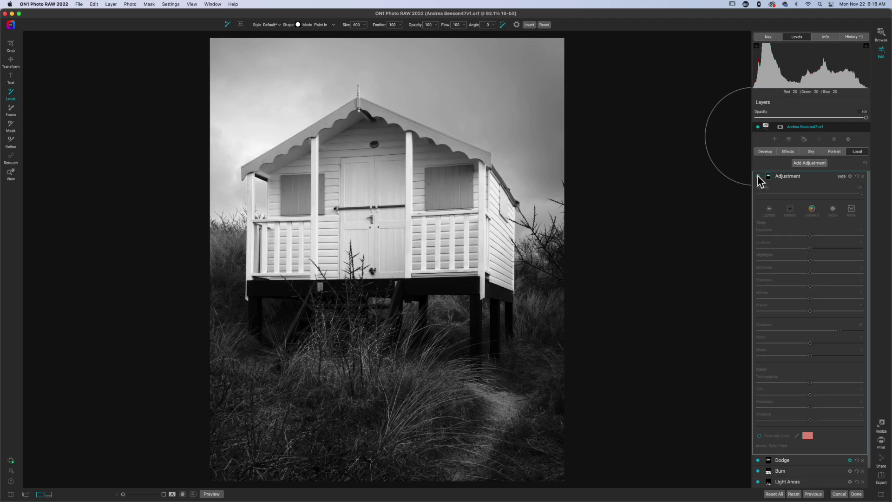
pyautogui.click(757, 177)
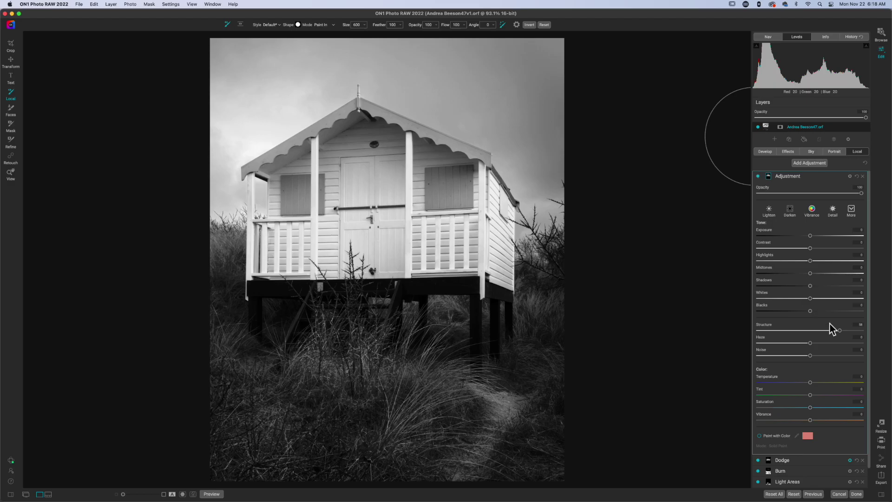
pyautogui.moveTo(840, 331); pyautogui.dragTo(785, 312)
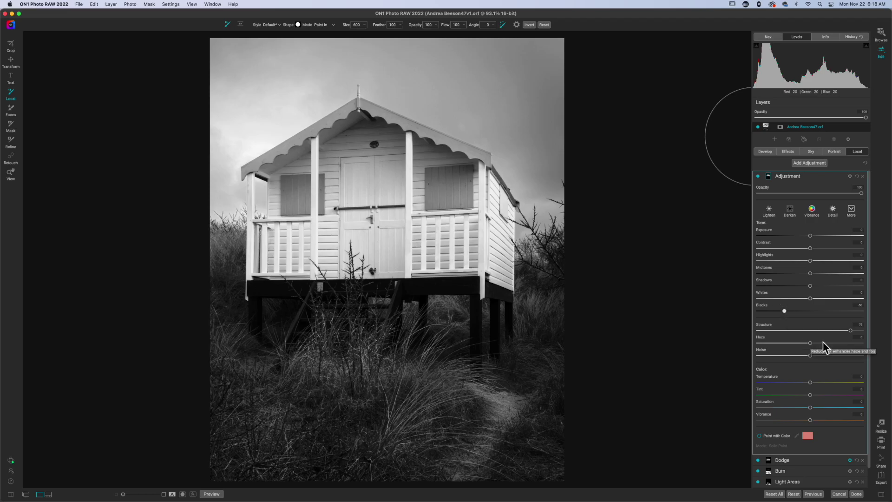
pyautogui.click(759, 177)
pyautogui.click(758, 177)
pyautogui.moveTo(810, 237); pyautogui.dragTo(806, 239)
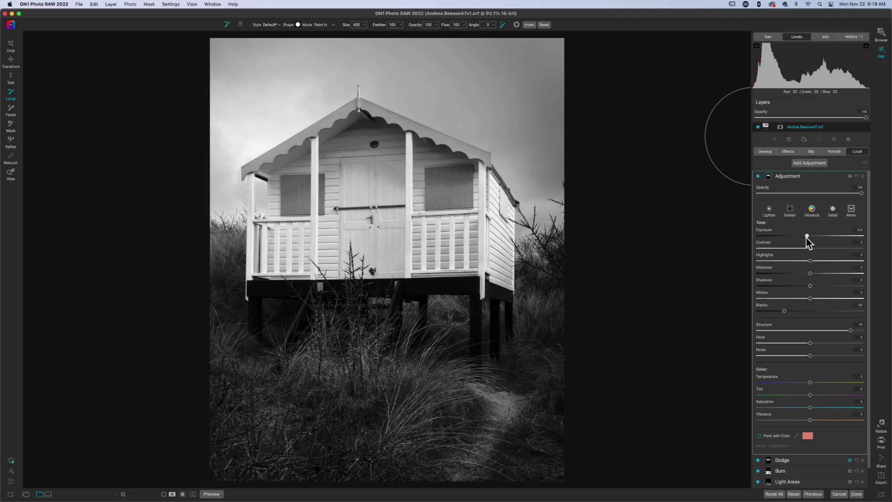
pyautogui.click(850, 177)
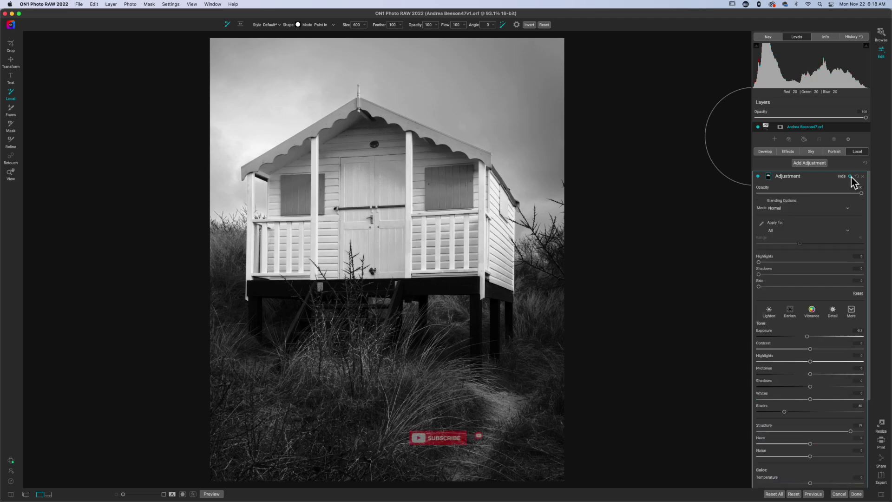
# Step: Keep the new adjustment in Normal blend mode, applied only to Shadows, with a slightly adjusted Range
pyautogui.click(784, 209)
pyautogui.click(785, 214)
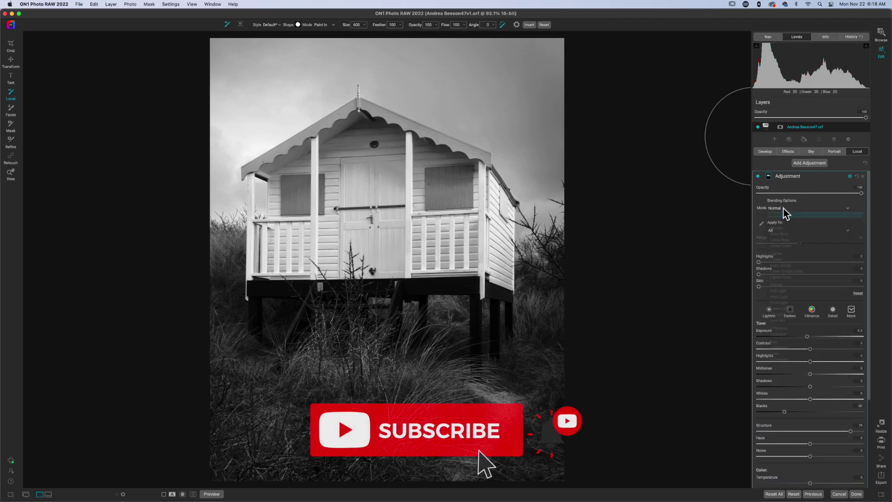
pyautogui.click(774, 231)
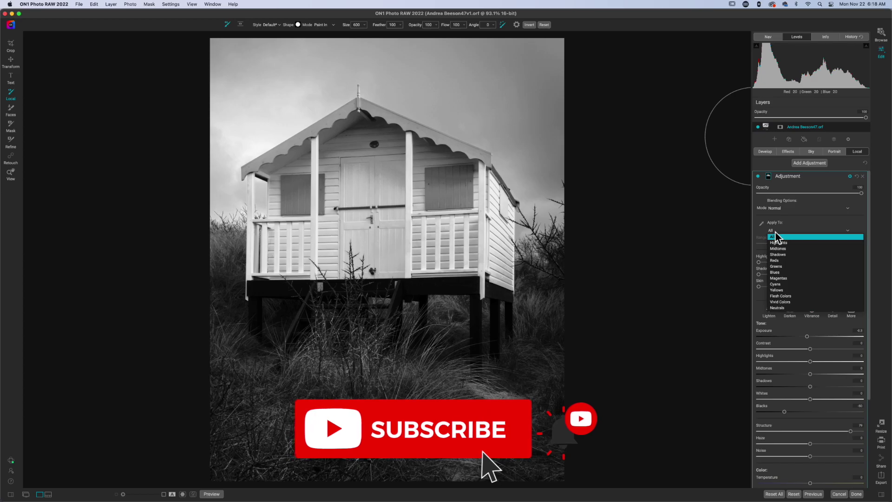
pyautogui.click(784, 207)
pyautogui.click(782, 208)
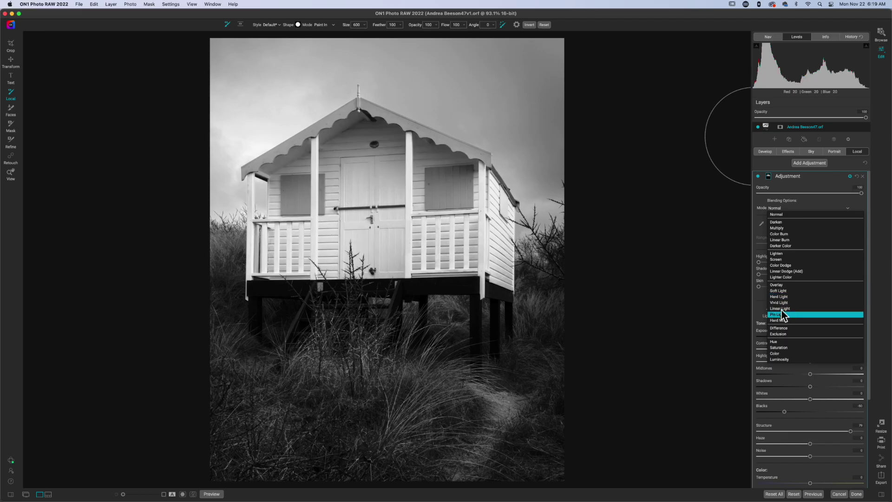
pyautogui.click(799, 215)
pyautogui.click(786, 232)
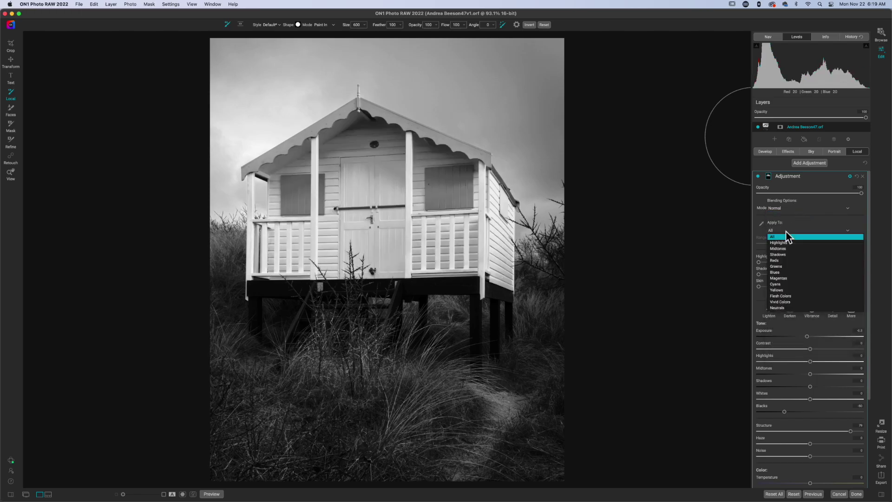
pyautogui.click(784, 254)
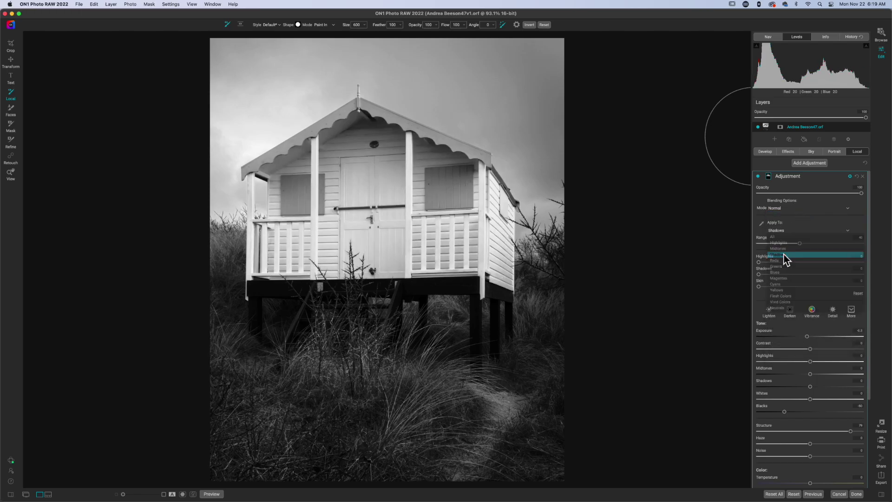
pyautogui.moveTo(799, 243); pyautogui.dragTo(827, 249)
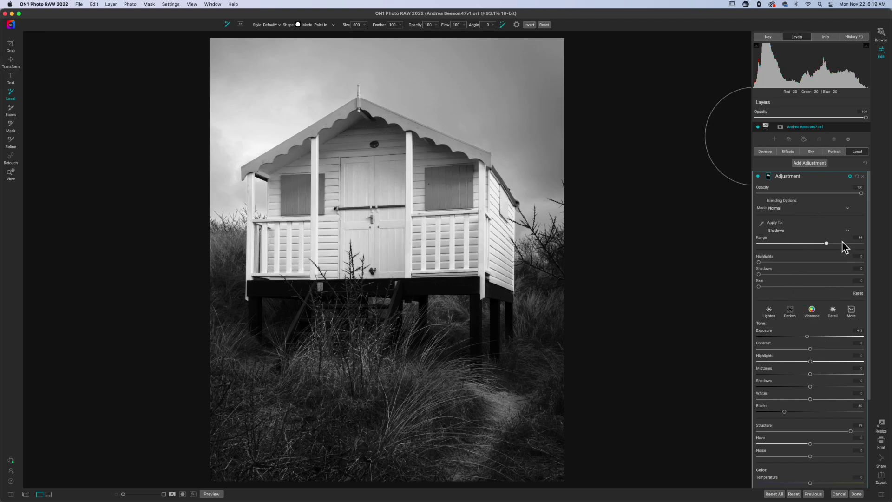
# Step: Enable Color Range on the adjustment's mask targeting black, and view the mask in black and white
pyautogui.click(770, 177)
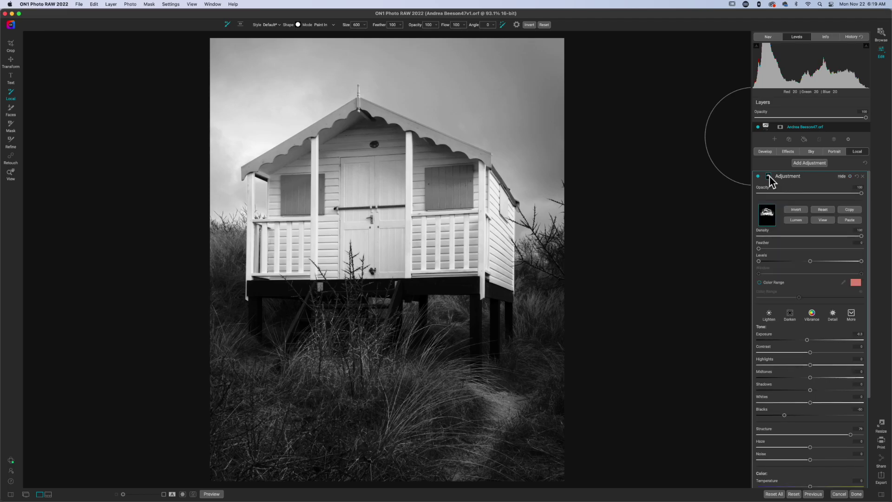
pyautogui.click(759, 282)
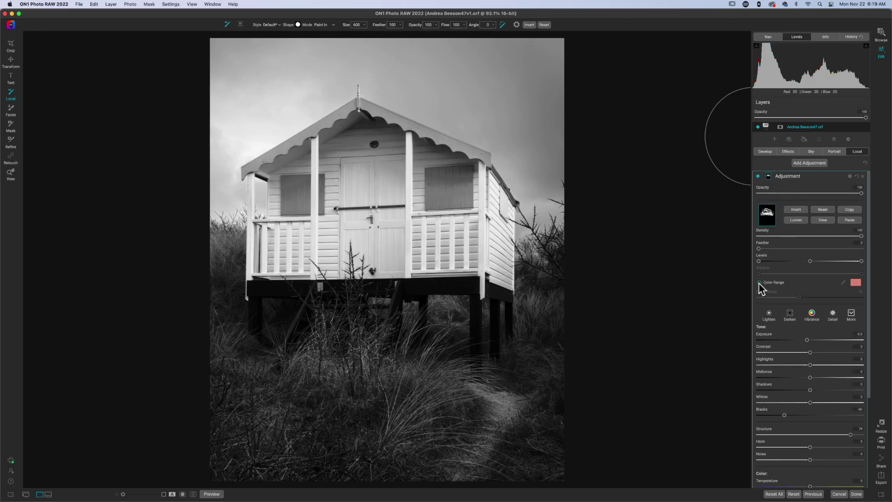
pyautogui.click(855, 282)
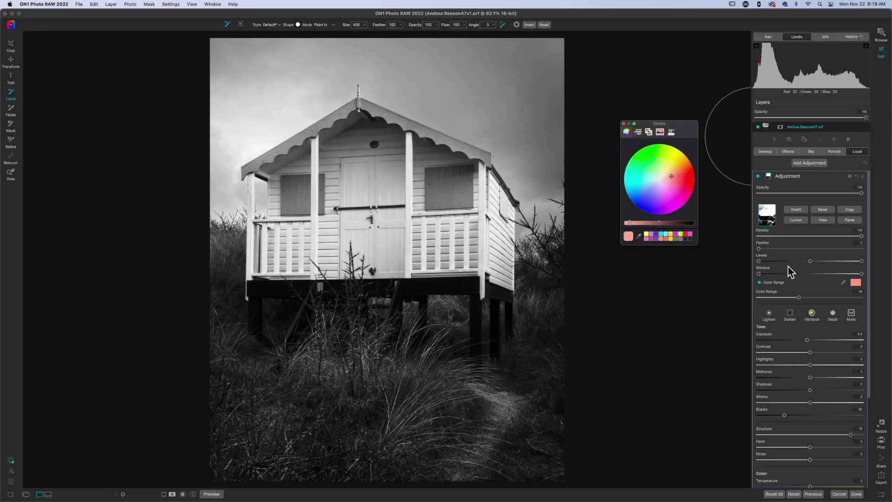
pyautogui.click(658, 222)
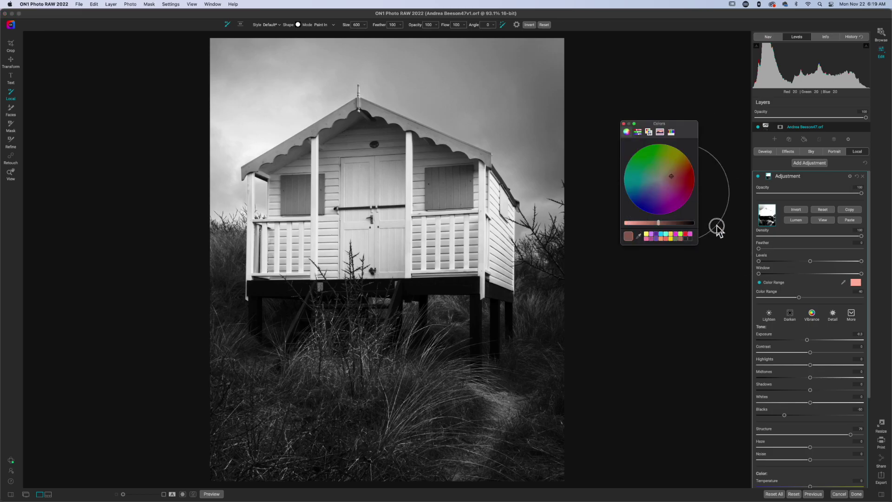
pyautogui.click(692, 223)
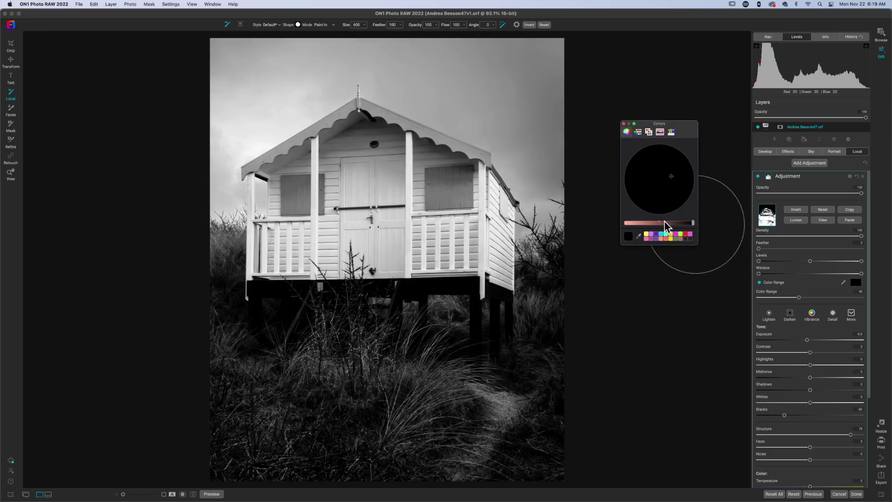
pyautogui.click(623, 124)
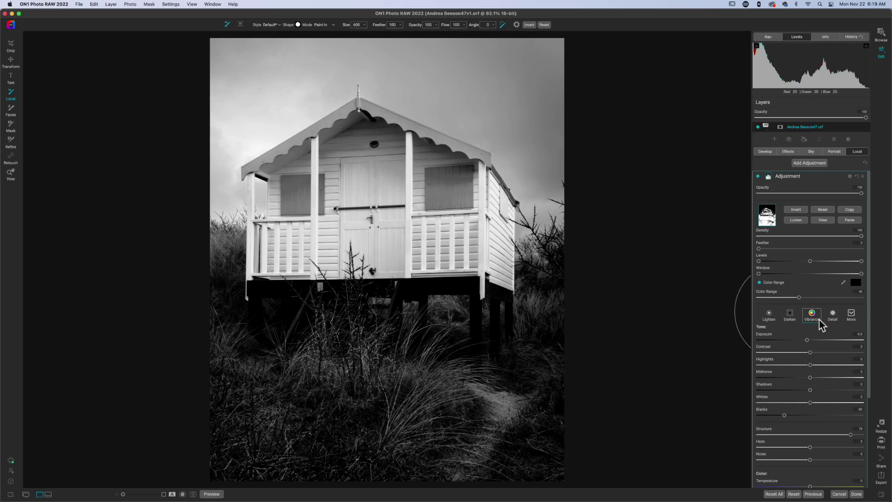
pyautogui.press('o')
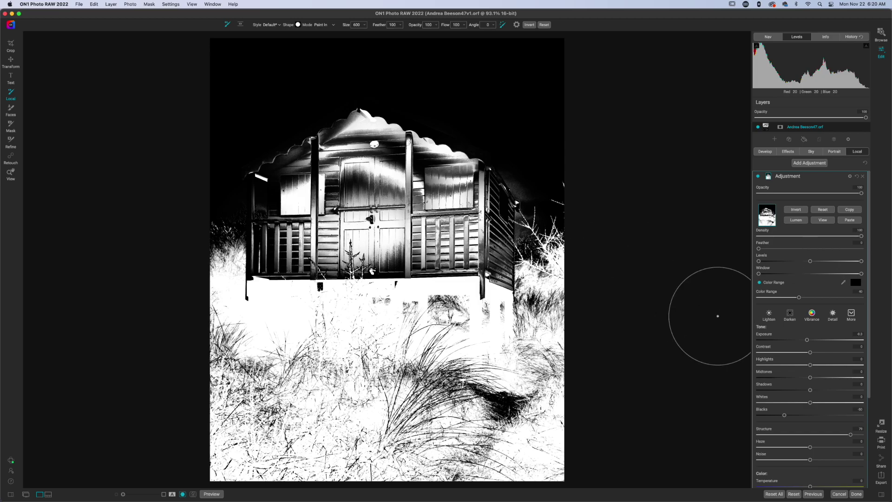
# Step: Tighten the mask's Color Range and shift its Levels midpoint left
pyautogui.moveTo(798, 300); pyautogui.dragTo(772, 301)
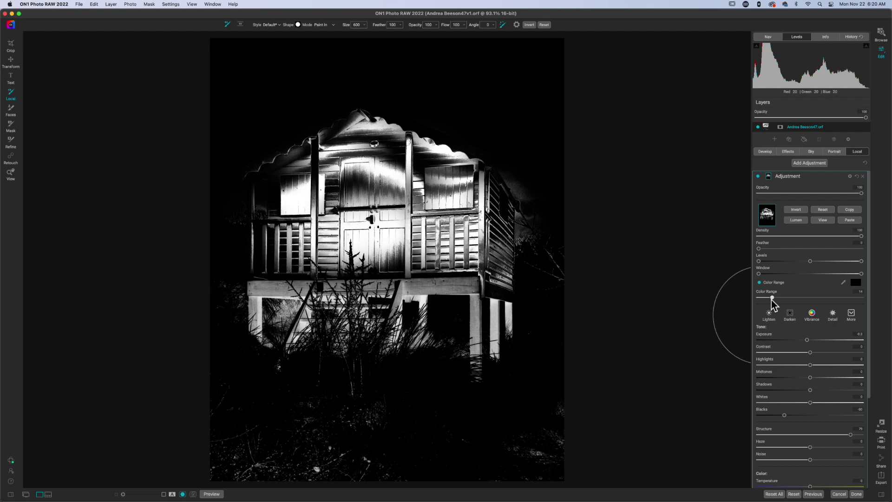
pyautogui.moveTo(771, 296); pyautogui.dragTo(763, 298)
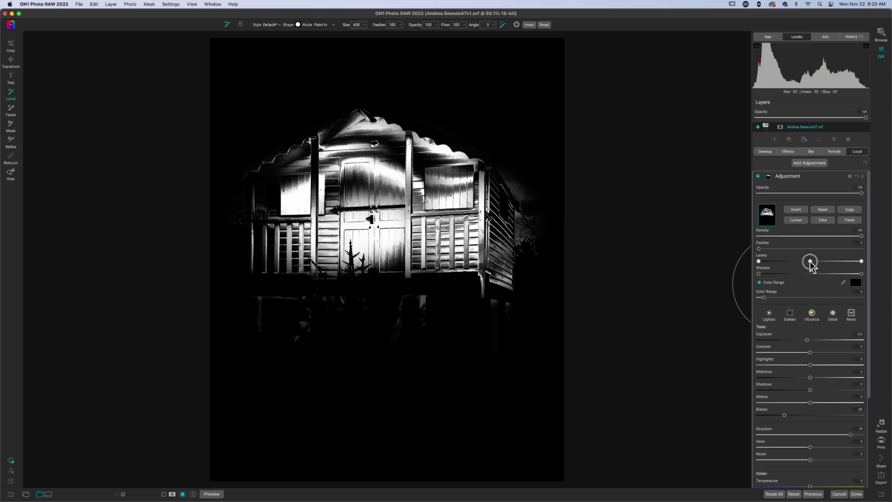
pyautogui.moveTo(810, 261); pyautogui.dragTo(785, 264)
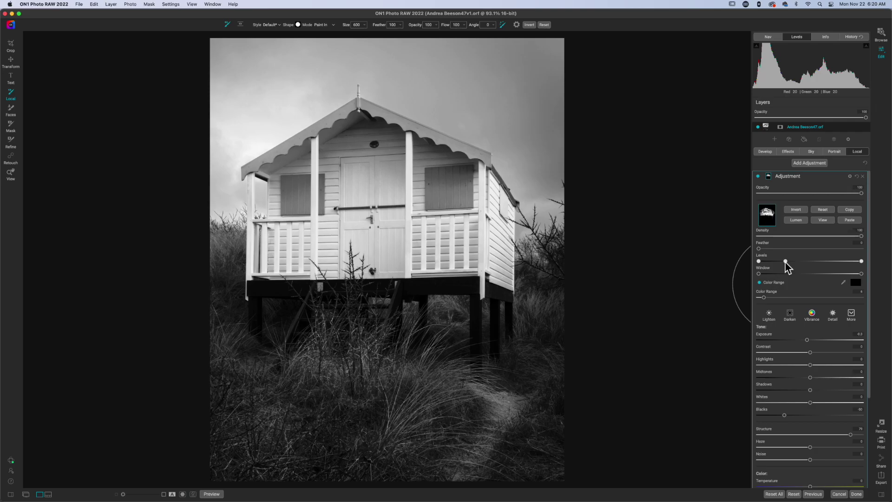
# Step: After a quick on/off comparison, rename the sixth adjustment layer to 'Scrutcture'
pyautogui.click(759, 177)
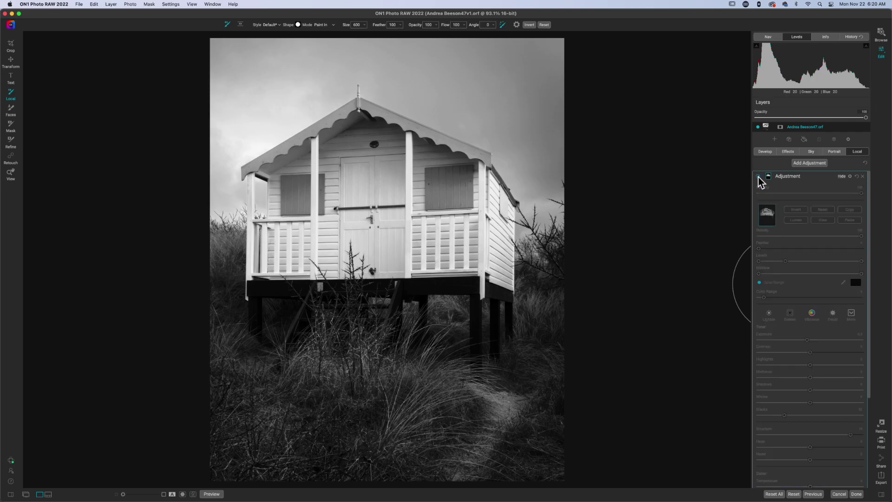
pyautogui.click(759, 177)
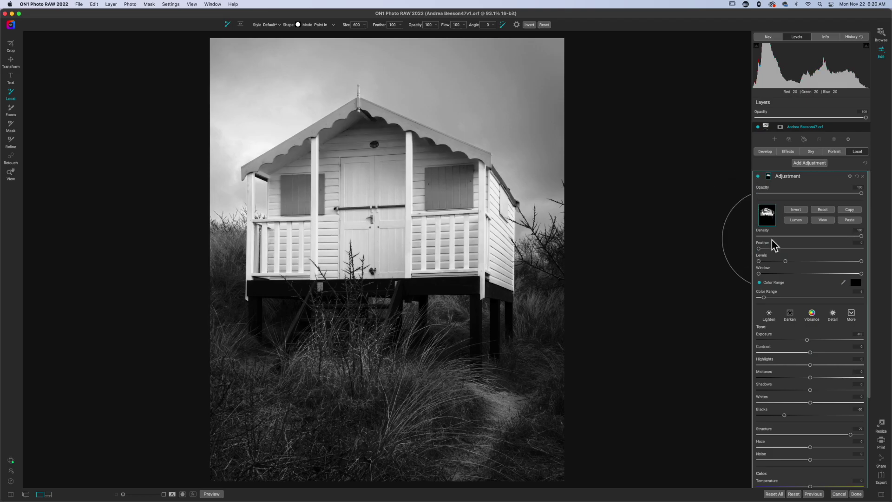
pyautogui.click(807, 178)
pyautogui.doubleClick(797, 177)
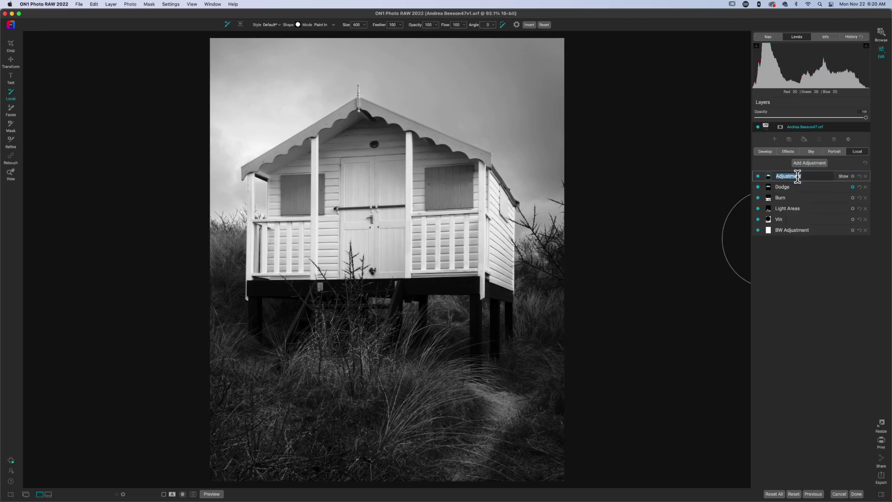
pyautogui.write('Scrutcture')
pyautogui.press('Return')
# Step: Add another adjustment with a smaller, lower-opacity brush and slightly reduced Exposure
pyautogui.click(804, 164)
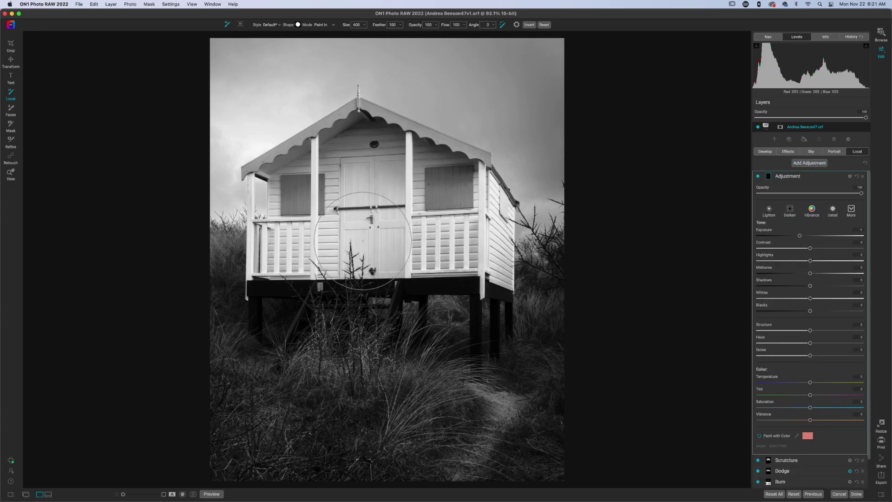
pyautogui.press('[')
pyautogui.press('[')
pyautogui.press('[')
pyautogui.press('[')
pyautogui.press('[')
pyautogui.press('[')
pyautogui.press('[')
pyautogui.press('[')
pyautogui.moveTo(416, 26); pyautogui.dragTo(371, 33)
pyautogui.scroll(10, 358, 253)
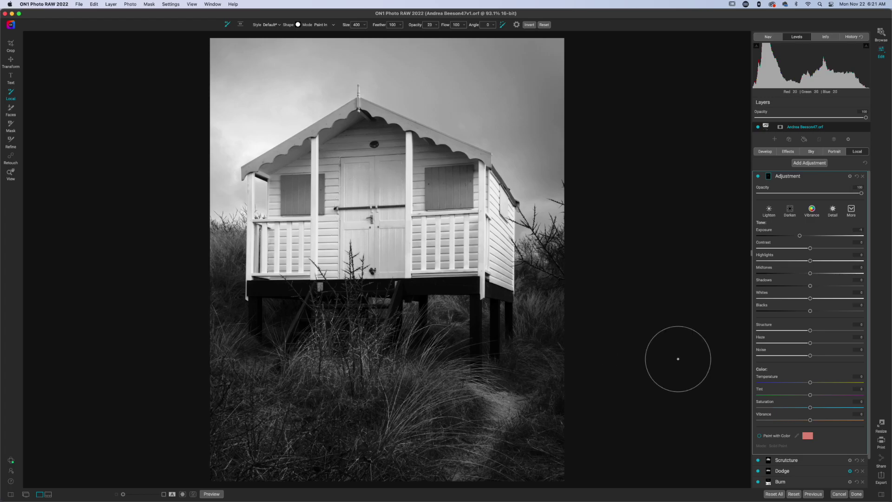
pyautogui.moveTo(800, 236); pyautogui.dragTo(793, 236)
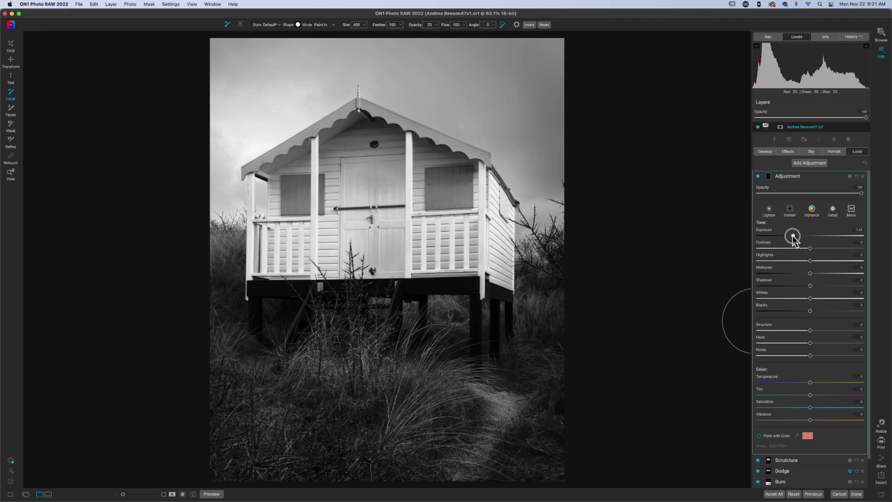
pyautogui.moveTo(793, 236); pyautogui.dragTo(798, 235)
# Step: Compare the new adjustment on and off and against the original colour photo, then switch to Effects
pyautogui.click(758, 177)
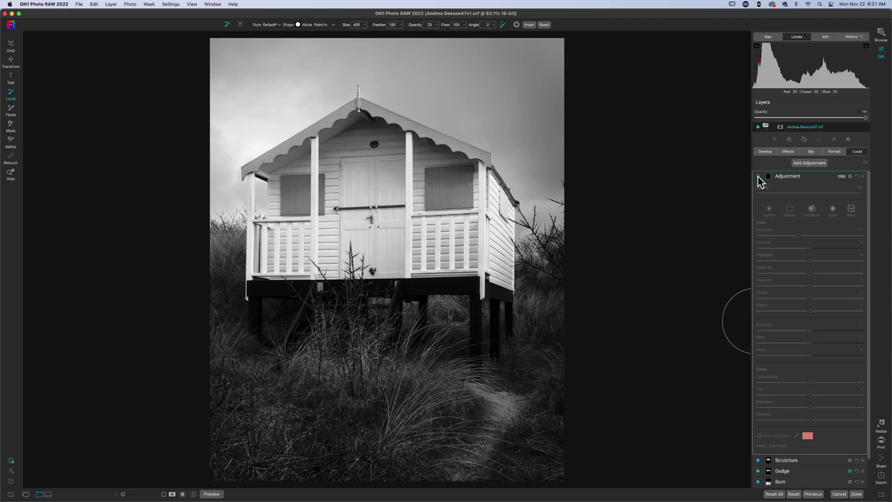
pyautogui.click(758, 176)
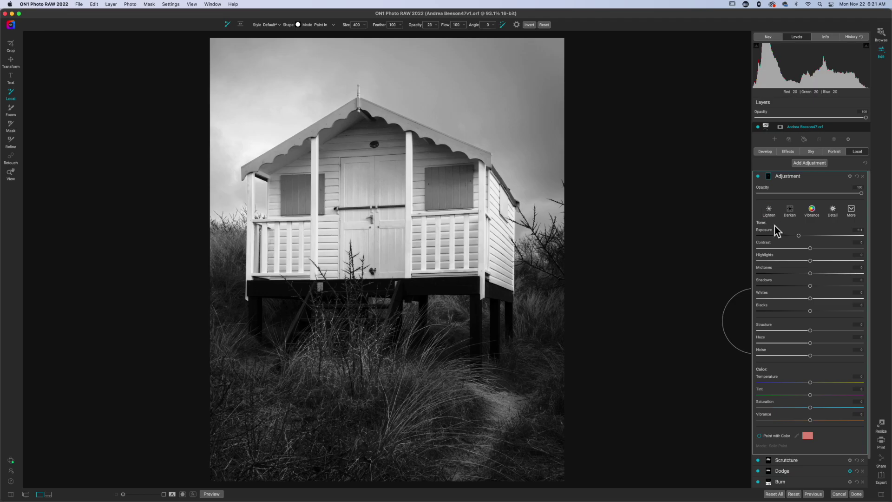
pyautogui.click(757, 177)
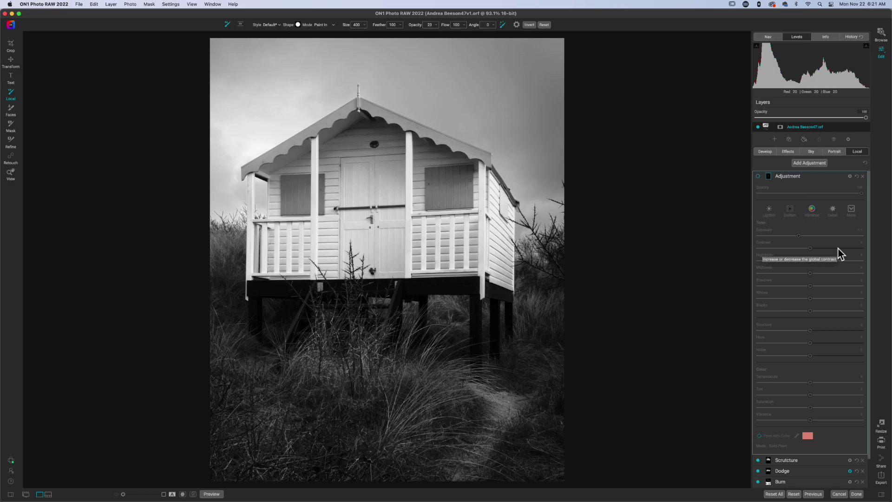
pyautogui.press('\\')
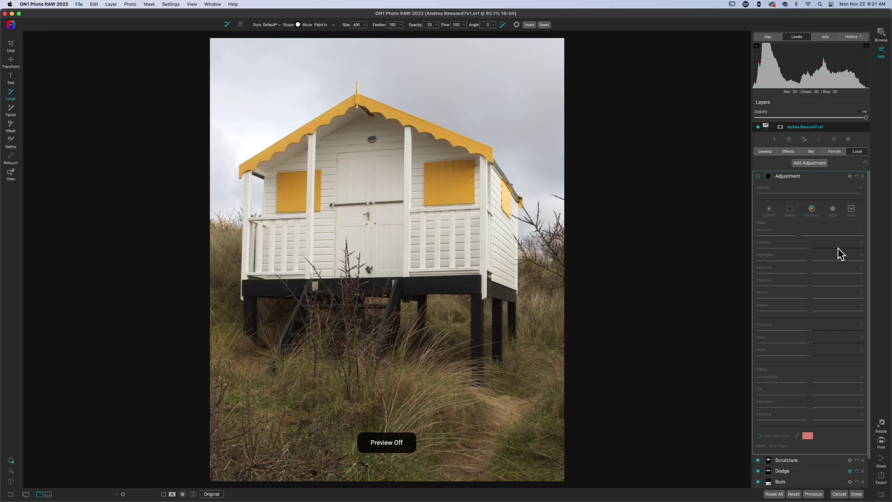
pyautogui.press('\\')
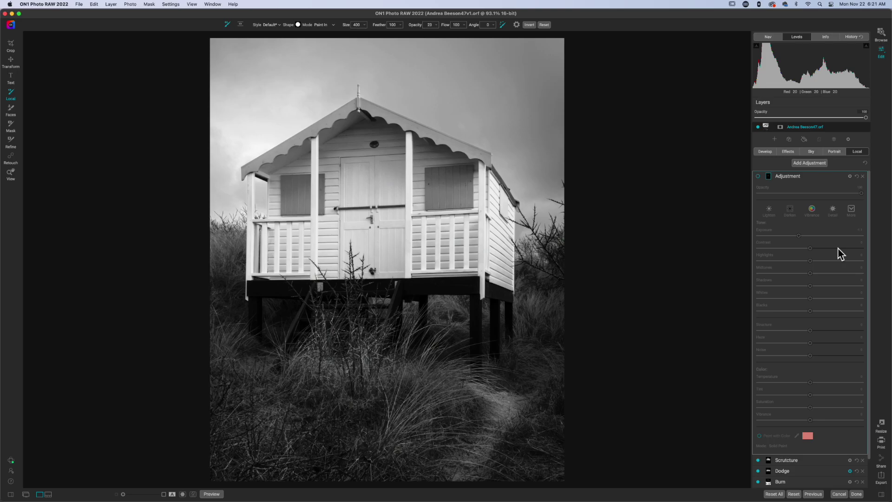
pyautogui.click(815, 176)
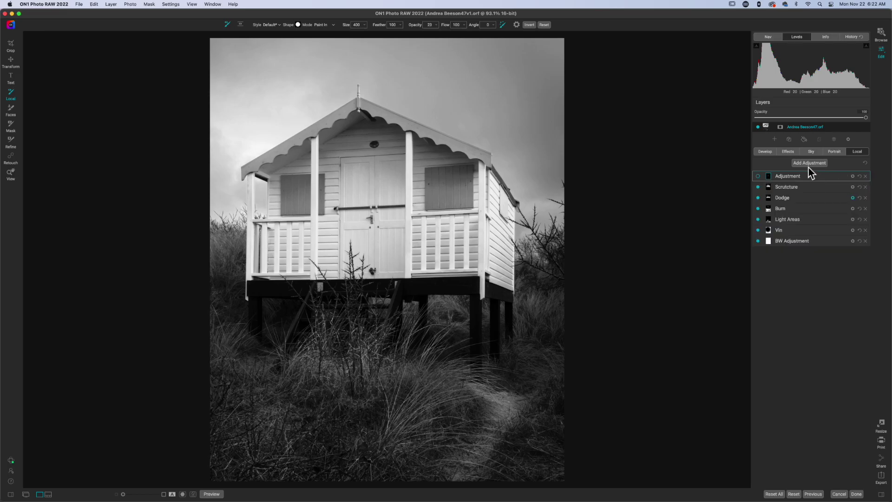
pyautogui.click(789, 152)
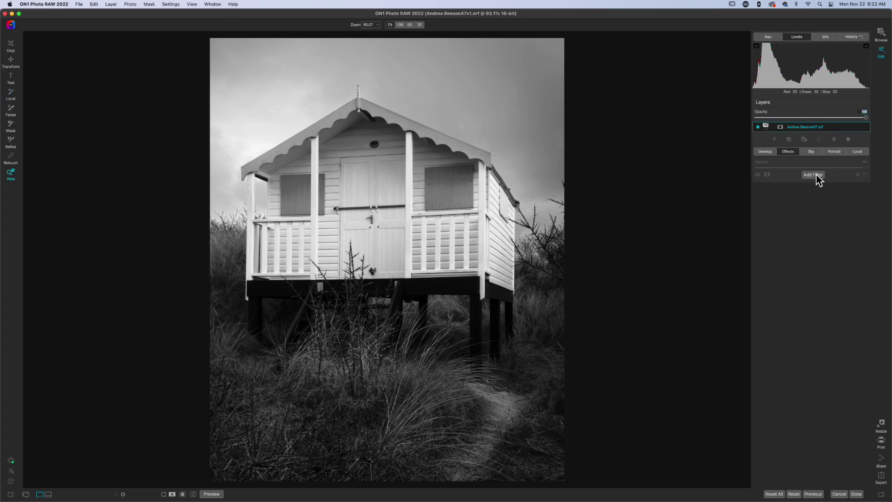
# Step: Add a Sharpening filter, toggle it off and on to compare, then show the local layers' mask section
pyautogui.click(823, 200)
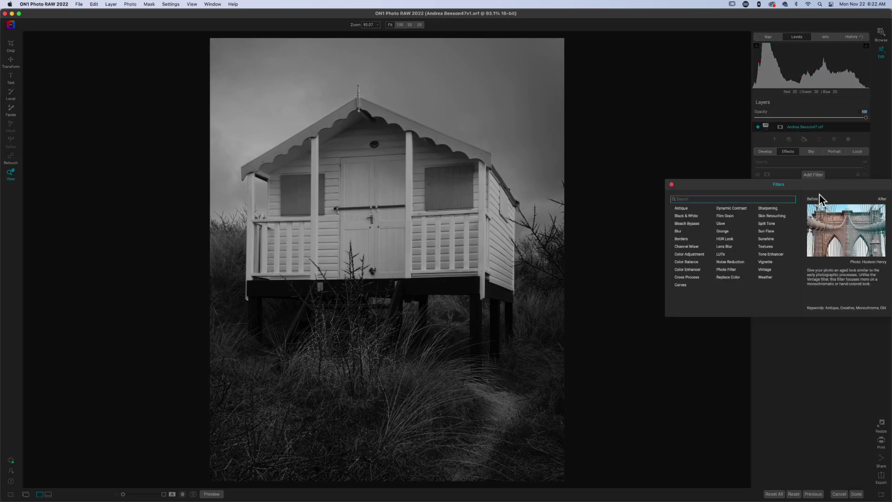
pyautogui.click(773, 208)
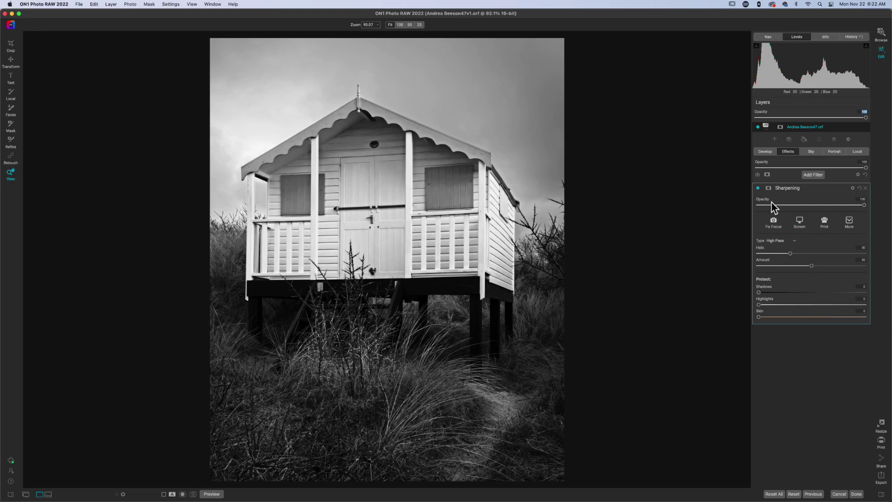
pyautogui.click(758, 188)
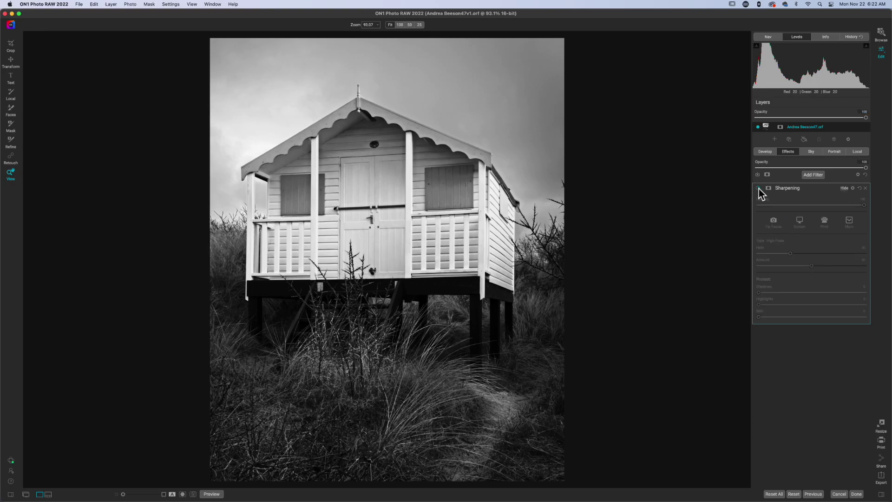
pyautogui.click(759, 188)
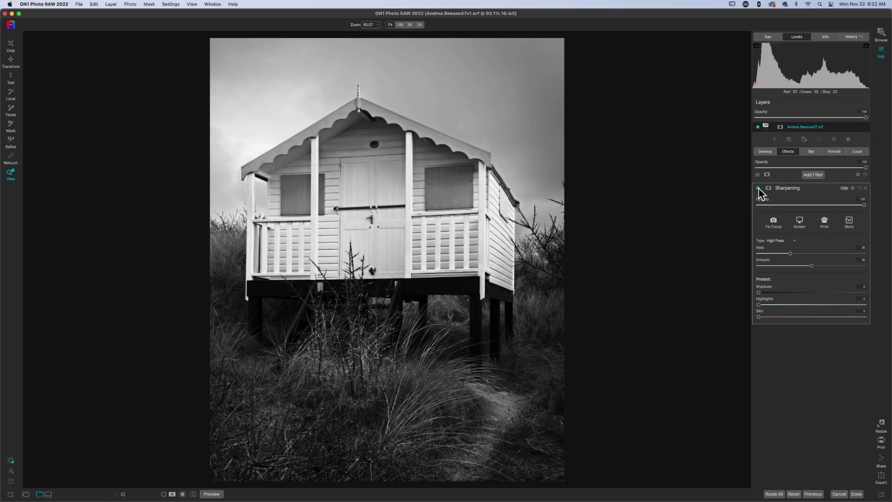
pyautogui.click(858, 152)
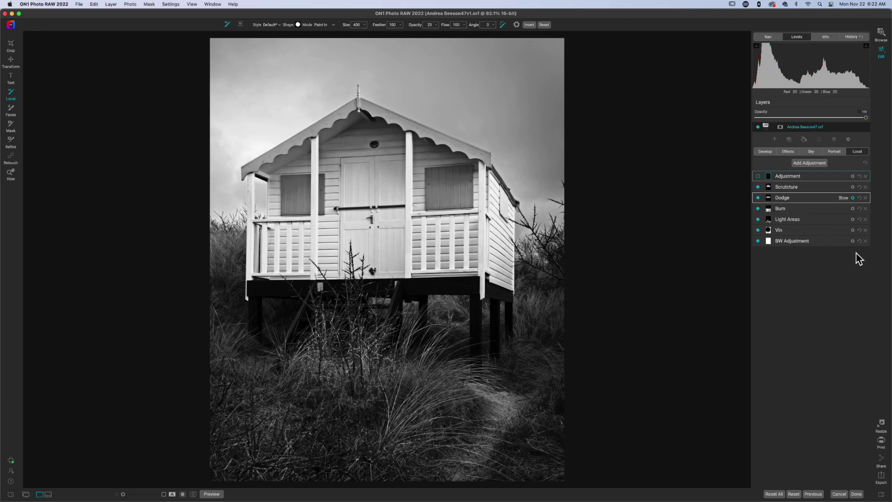
pyautogui.scroll(-5, 854, 253)
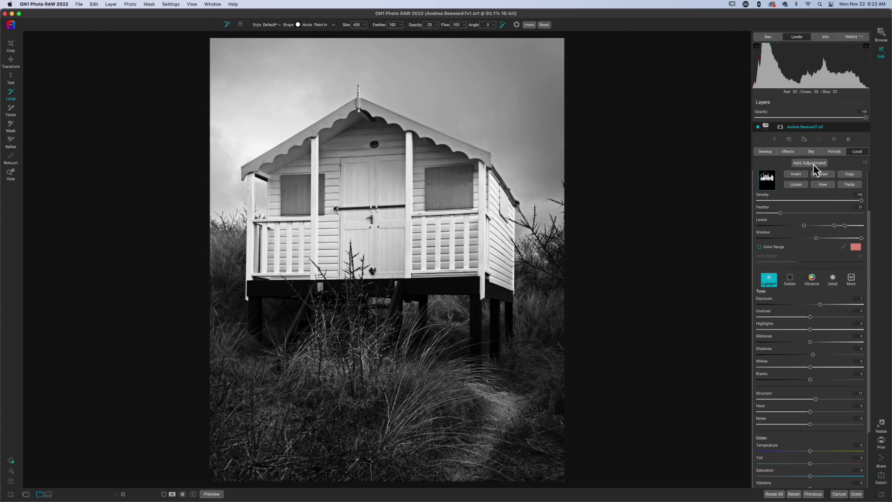
# Step: Copy a local adjustment's mask and paste it onto the Sharpening filter's mask
pyautogui.click(788, 152)
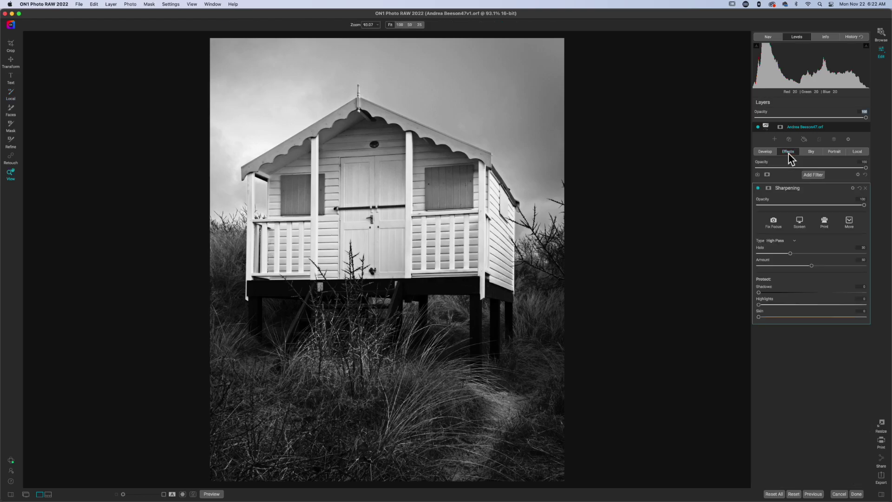
pyautogui.click(769, 188)
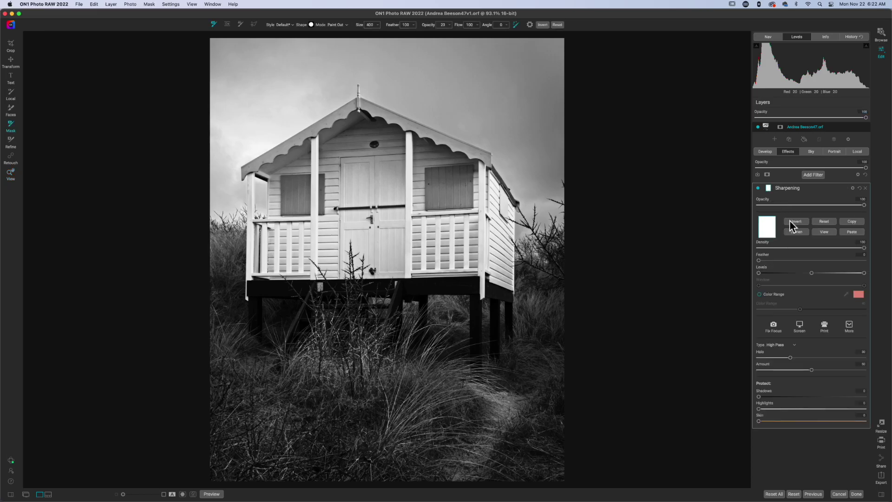
pyautogui.click(850, 232)
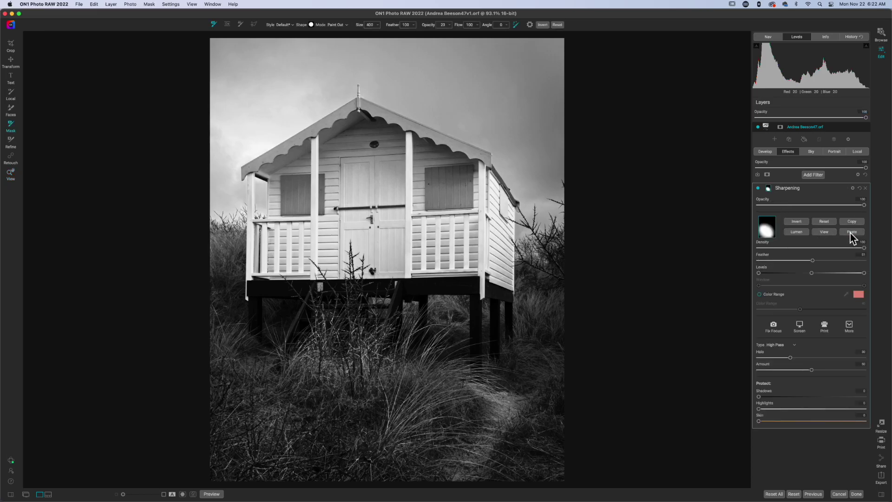
pyautogui.click(856, 152)
pyautogui.click(846, 176)
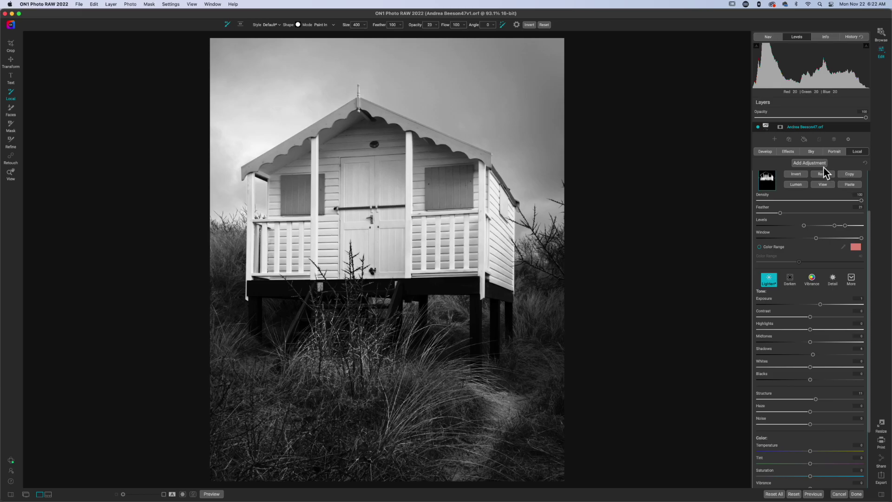
pyautogui.click(788, 151)
pyautogui.click(849, 234)
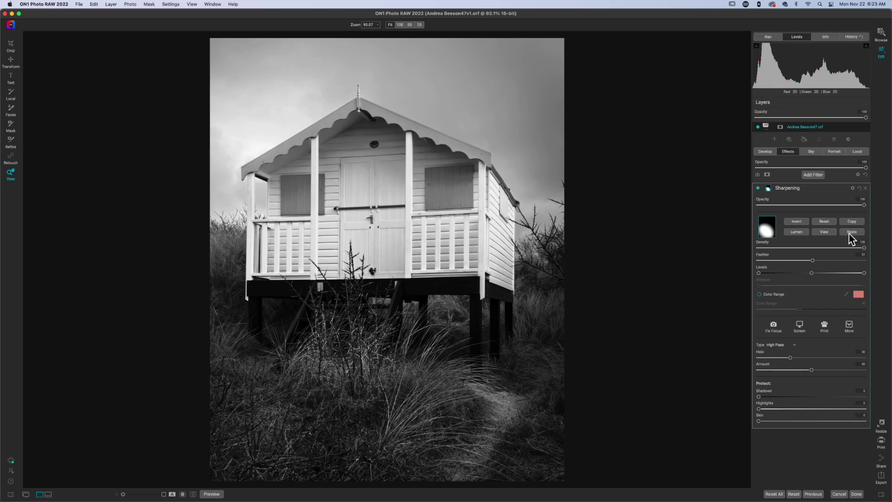
# Step: Reset the Sharpening mask and rebuild it as an inverted luminosity mask
pyautogui.click(823, 222)
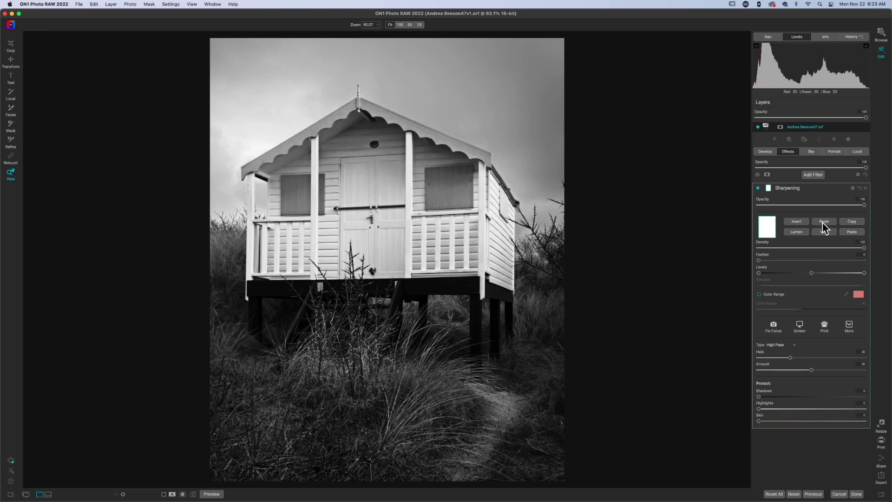
pyautogui.click(793, 233)
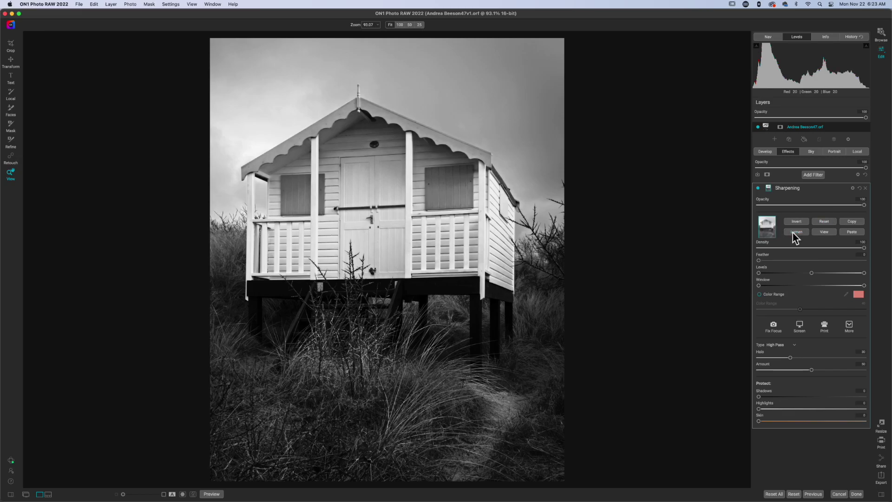
pyautogui.click(793, 233)
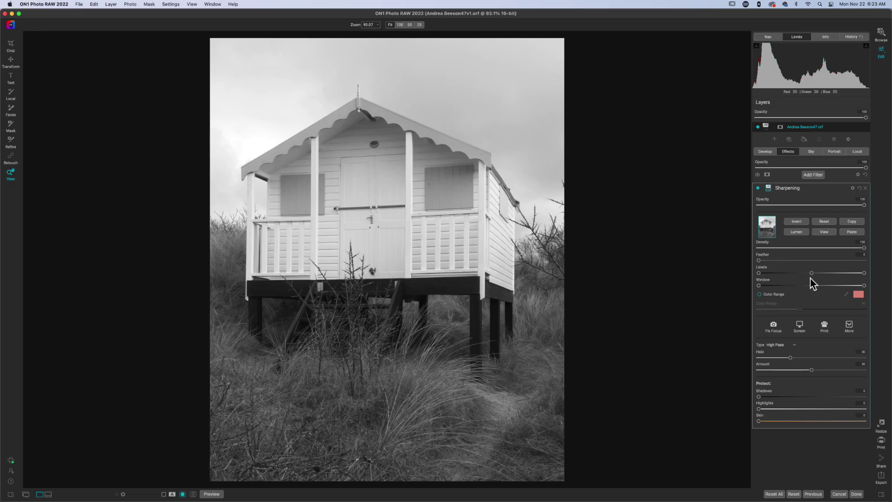
# Step: Narrow the mask's luminosity Window, shift the Levels midpoint, and return Feather from 36 to 0
pyautogui.moveTo(759, 286); pyautogui.dragTo(819, 286)
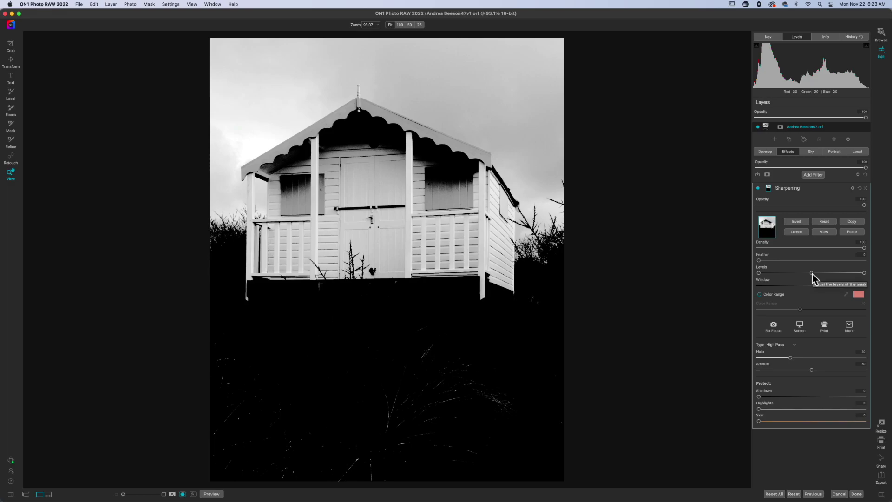
pyautogui.moveTo(813, 274); pyautogui.dragTo(804, 276)
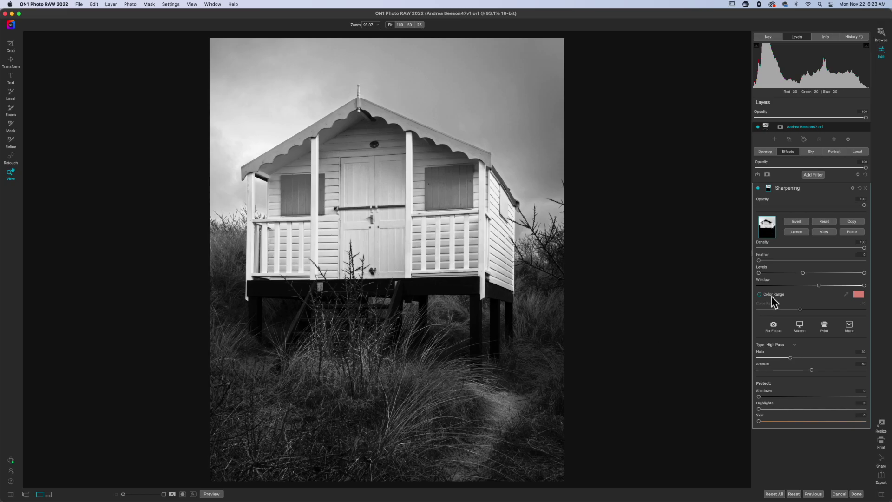
pyautogui.moveTo(759, 261); pyautogui.dragTo(767, 264)
pyautogui.click(796, 263)
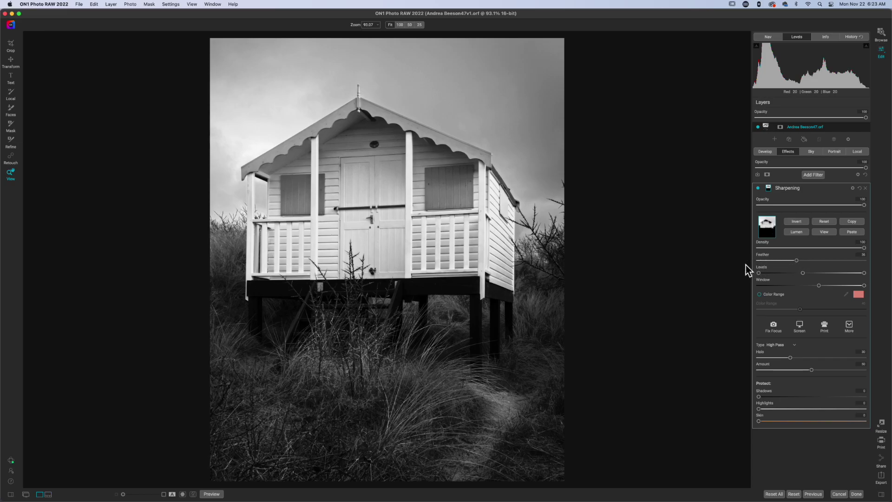
pyautogui.moveTo(796, 263); pyautogui.dragTo(739, 263)
# Step: Switch to the Mask brush at 100 opacity, show the mask overlay, and shrink the brush
pyautogui.press('b')
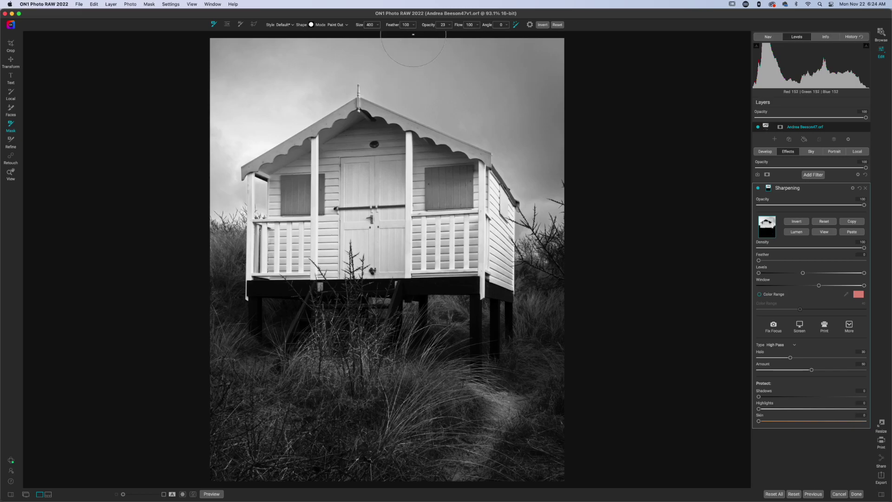
pyautogui.moveTo(432, 29); pyautogui.dragTo(516, 28)
pyautogui.press('super+m')
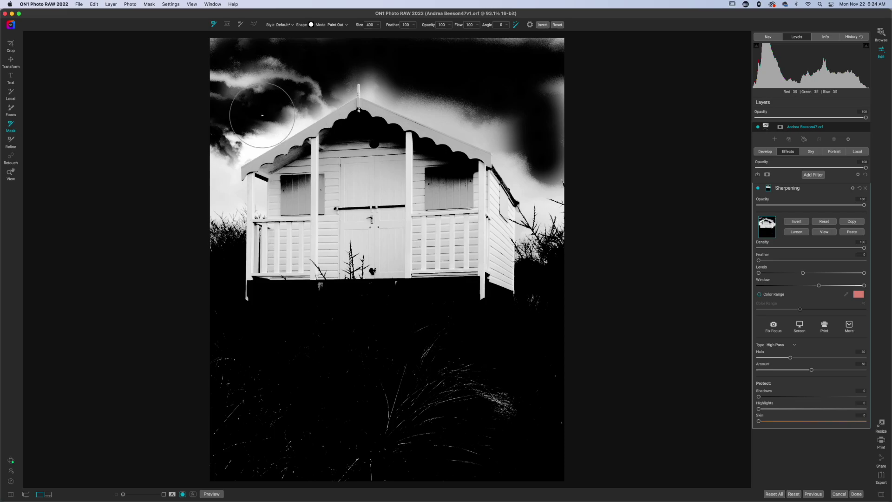
pyautogui.press('[')
pyautogui.press('[')
# Step: Paint the sky out along the roof, the left wall and the upper-left clouds, then view the photo
pyautogui.moveTo(240, 163)
pyautogui.mouseDown()
pyautogui.moveTo(352, 94)
pyautogui.moveTo(358, 80)
pyautogui.moveTo(369, 96)
pyautogui.moveTo(494, 151)
pyautogui.moveTo(523, 195)
pyautogui.moveTo(531, 227)
pyautogui.moveTo(521, 231)
pyautogui.moveTo(520, 204)
pyautogui.moveTo(529, 230)
pyautogui.moveTo(549, 220)
pyautogui.moveTo(537, 193)
pyautogui.moveTo(563, 226)
pyautogui.moveTo(542, 187)
pyautogui.moveTo(548, 195)
pyautogui.moveTo(553, 181)
pyautogui.moveTo(559, 185)
pyautogui.moveTo(561, 209)
pyautogui.moveTo(543, 195)
pyautogui.mouseUp()
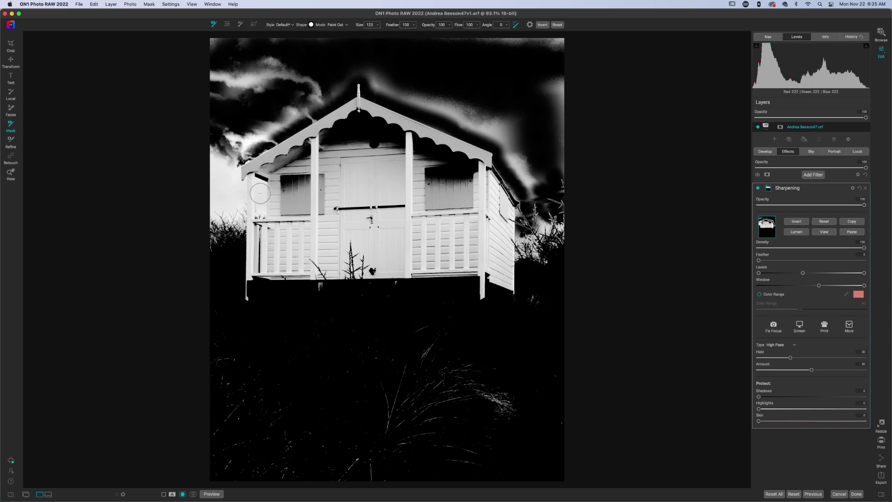
pyautogui.moveTo(259, 193)
pyautogui.mouseDown()
pyautogui.moveTo(259, 212)
pyautogui.moveTo(260, 180)
pyautogui.mouseUp()
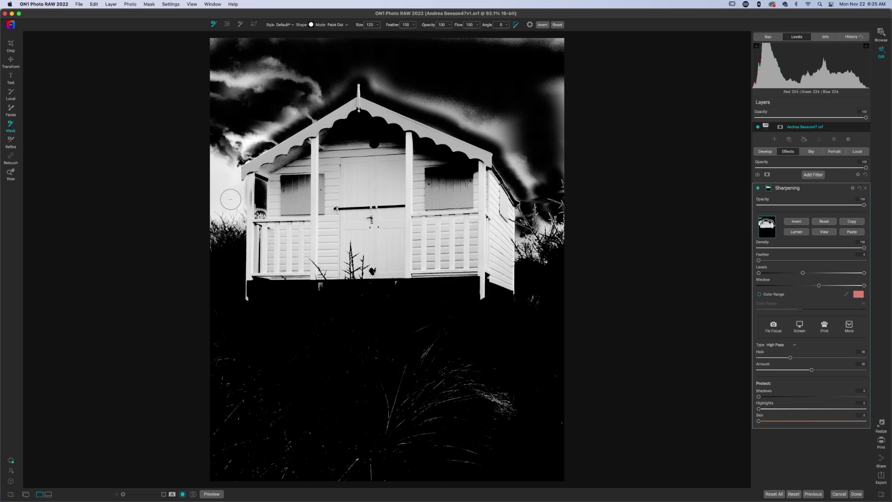
pyautogui.moveTo(241, 190)
pyautogui.mouseDown()
pyautogui.moveTo(237, 156)
pyautogui.moveTo(228, 180)
pyautogui.moveTo(244, 209)
pyautogui.moveTo(238, 222)
pyautogui.moveTo(222, 207)
pyautogui.moveTo(215, 143)
pyautogui.mouseUp()
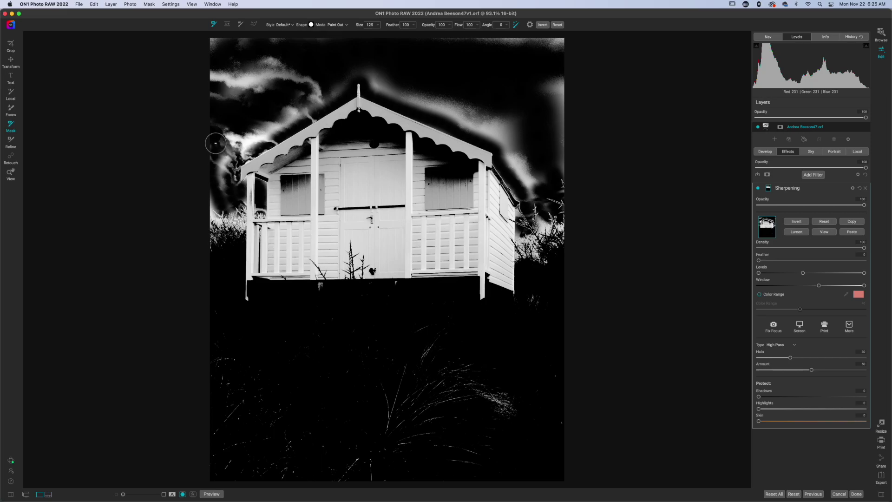
pyautogui.press(']')
pyautogui.moveTo(227, 135)
pyautogui.mouseDown()
pyautogui.moveTo(213, 77)
pyautogui.moveTo(221, 37)
pyautogui.moveTo(240, 90)
pyautogui.moveTo(235, 103)
pyautogui.moveTo(282, 58)
pyautogui.moveTo(234, 52)
pyautogui.moveTo(261, 46)
pyautogui.moveTo(557, 52)
pyautogui.moveTo(559, 160)
pyautogui.moveTo(525, 136)
pyautogui.moveTo(402, 88)
pyautogui.moveTo(373, 63)
pyautogui.moveTo(295, 75)
pyautogui.moveTo(261, 107)
pyautogui.moveTo(301, 80)
pyautogui.moveTo(308, 88)
pyautogui.moveTo(213, 153)
pyautogui.moveTo(212, 181)
pyautogui.moveTo(223, 144)
pyautogui.moveTo(322, 83)
pyautogui.moveTo(322, 64)
pyautogui.moveTo(349, 51)
pyautogui.moveTo(384, 57)
pyautogui.moveTo(395, 91)
pyautogui.moveTo(486, 116)
pyautogui.moveTo(520, 141)
pyautogui.moveTo(527, 184)
pyautogui.moveTo(517, 146)
pyautogui.mouseUp()
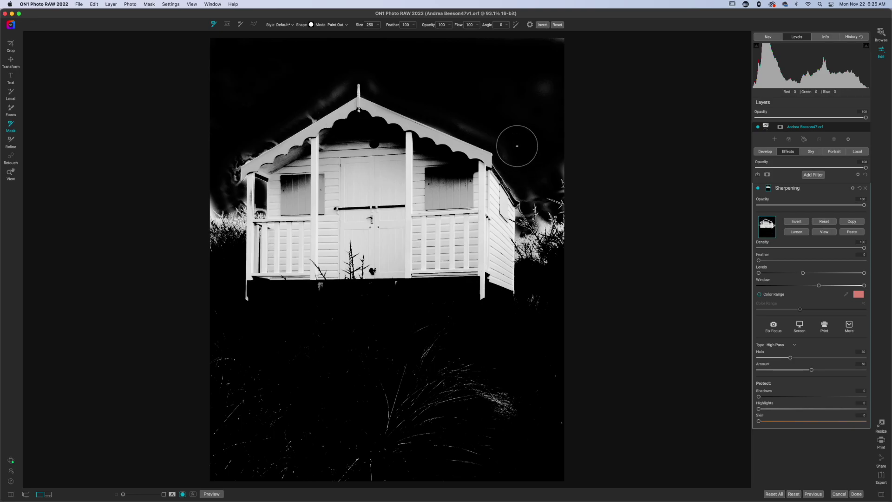
pyautogui.press('super+m')
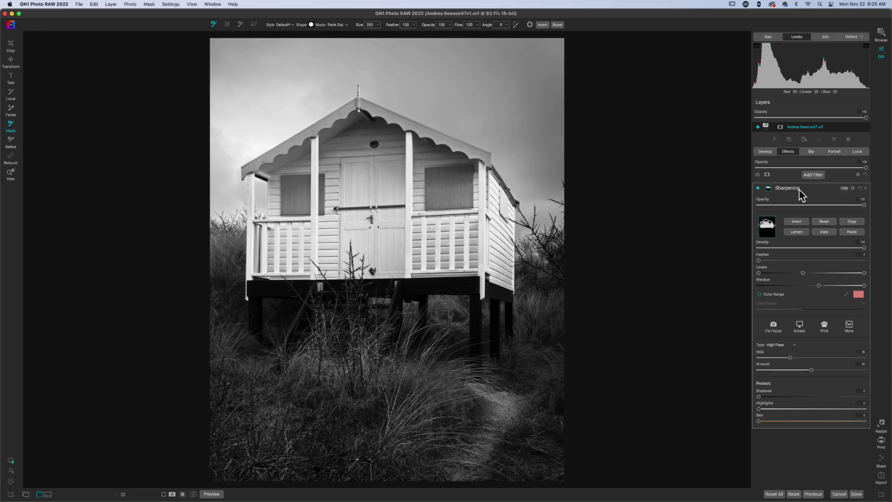
# Step: Set Sharpening Amount to 70 and Opacity to 40, then turn Preview off to see the colour original
pyautogui.click(769, 190)
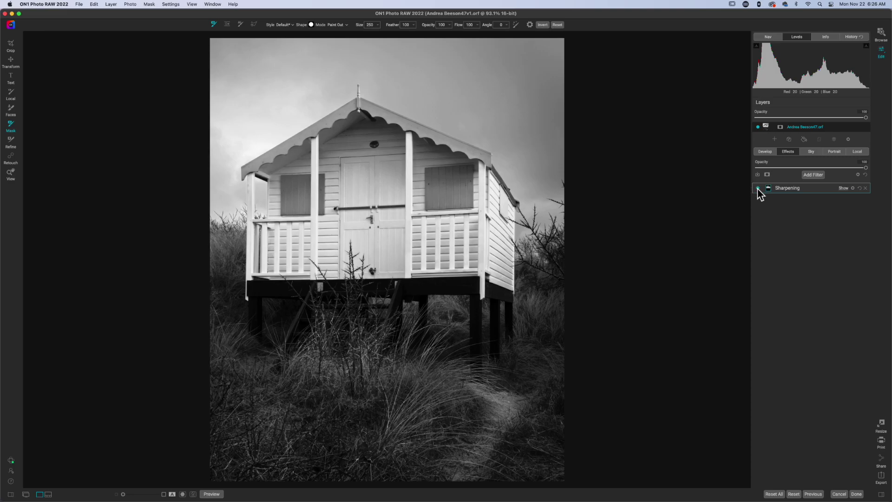
pyautogui.click(795, 189)
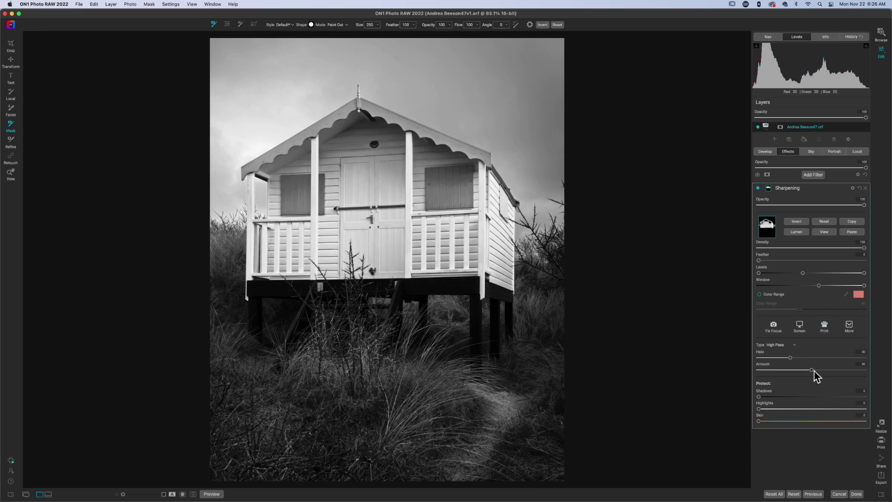
pyautogui.moveTo(812, 370); pyautogui.dragTo(844, 374)
pyautogui.moveTo(856, 205); pyautogui.dragTo(832, 211)
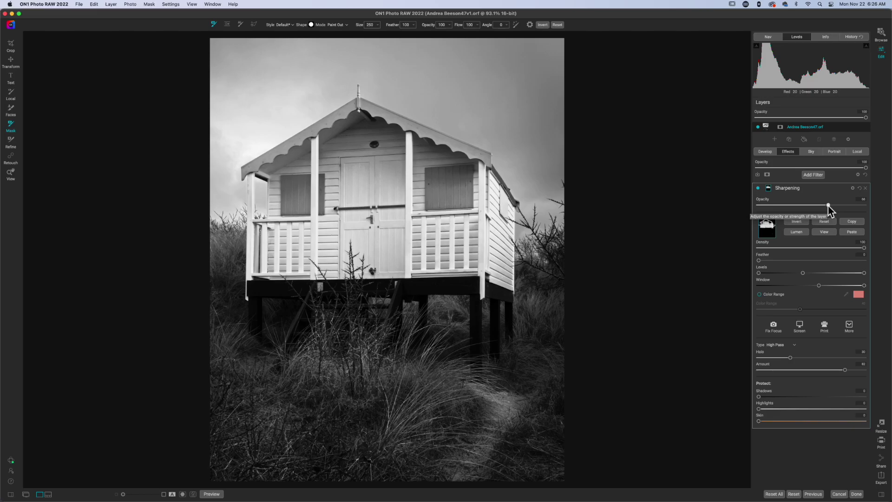
pyautogui.click(807, 189)
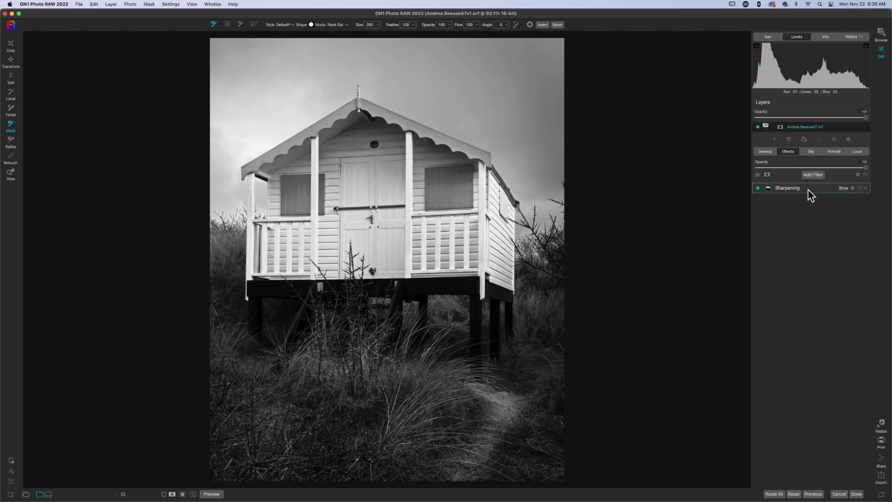
pyautogui.press('super+p')
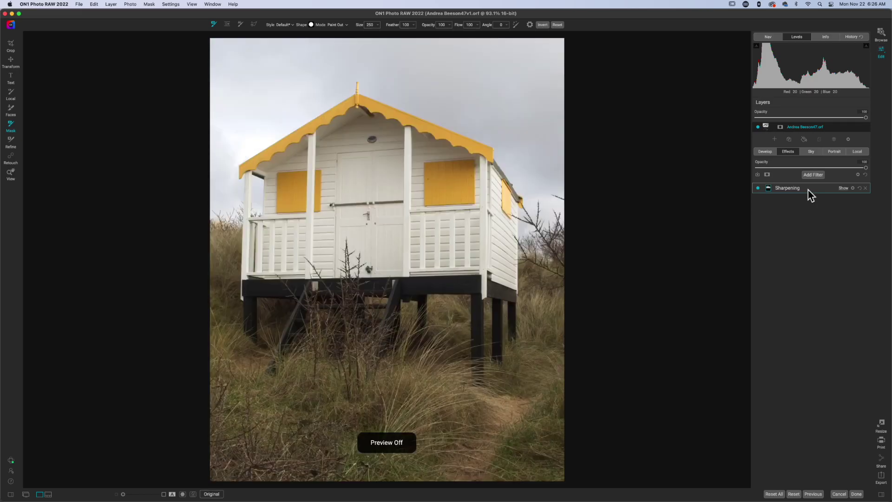